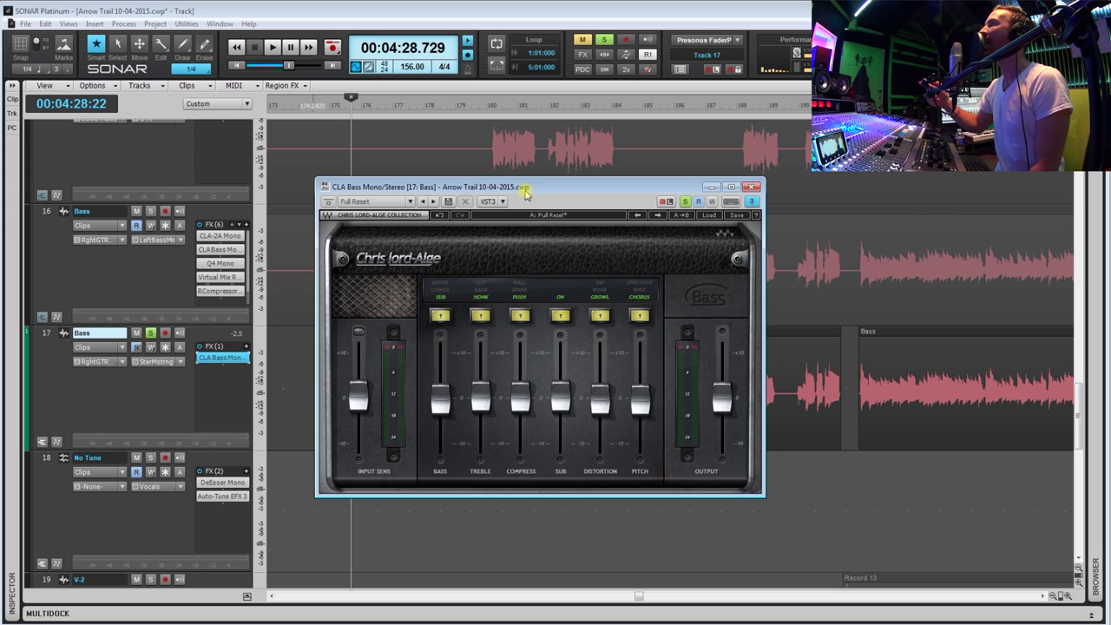
- Nudge the CLA Bass window into place and trim INPUT SENS to about -0.3
{"action": "left_click_drag", "start_coordinate": [525, 193], "coordinate": [524, 189]}
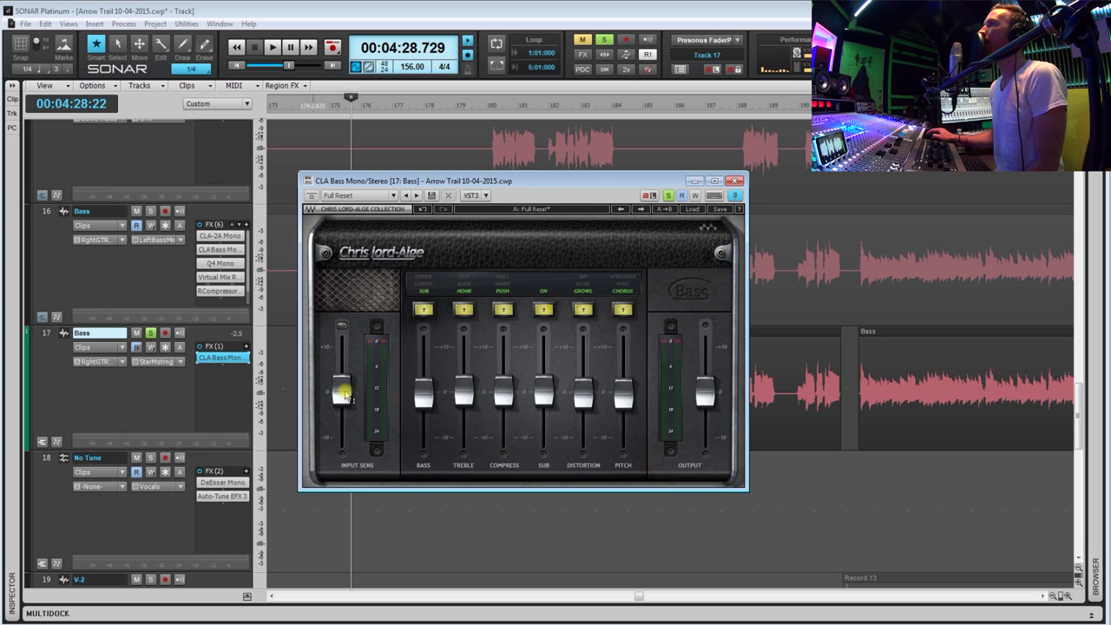
{"action": "left_click", "coordinate": [345, 394]}
{"action": "mouse_move", "coordinate": [341, 391]}
{"action": "left_mouse_down"}
{"action": "mouse_move", "coordinate": [342, 439]}
{"action": "mouse_move", "coordinate": [341, 391]}
{"action": "left_mouse_up"}
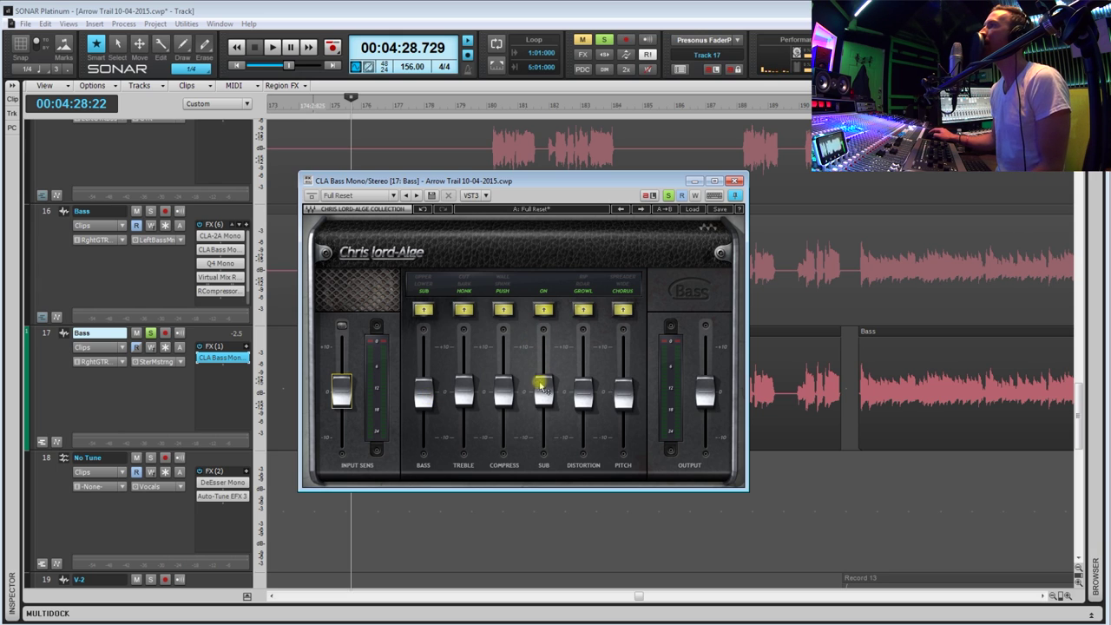
{"action": "mouse_move", "coordinate": [707, 397]}
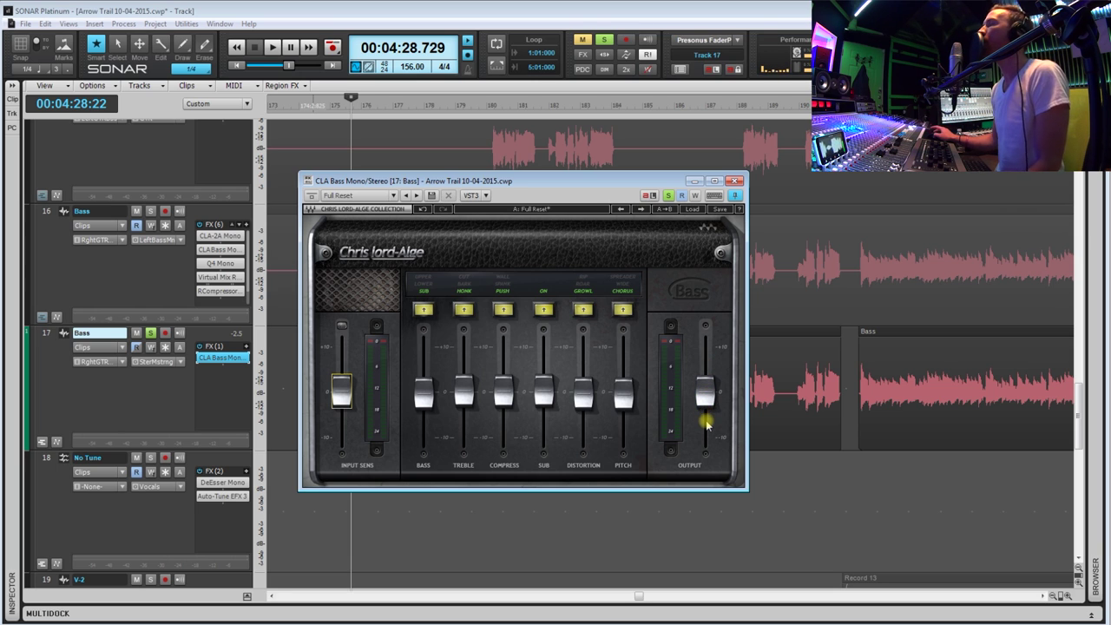
- Set the Now time near 4:27.6 inside the Bass clip and audition the bass line
{"action": "scroll", "coordinate": [329, 503], "scroll_direction": "up", "scroll_amount": 3}
{"action": "left_click", "coordinate": [329, 504]}
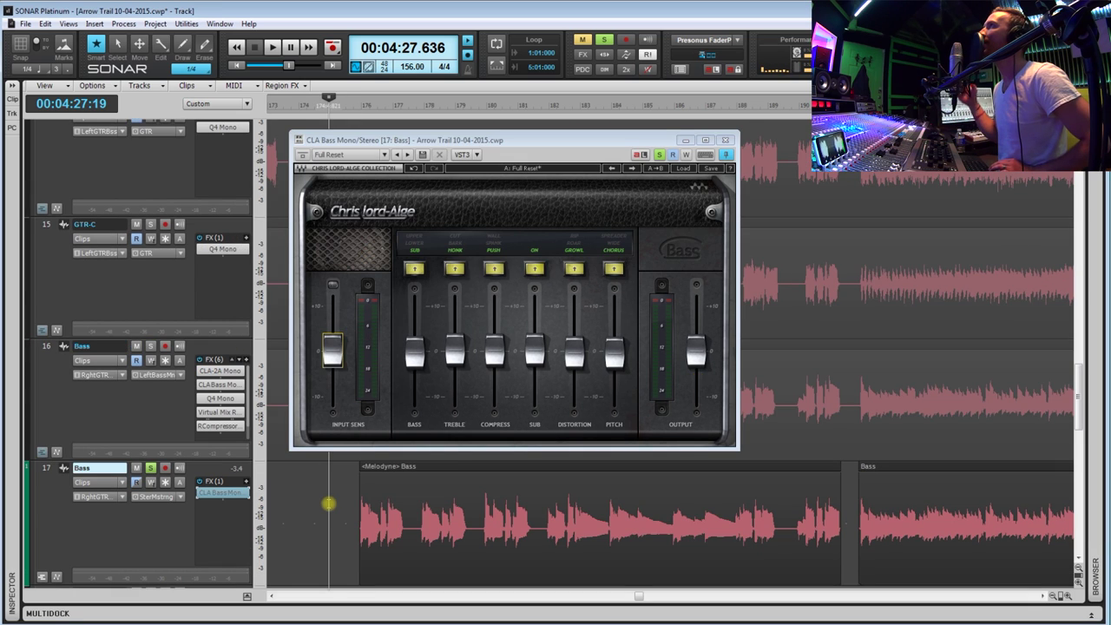
{"action": "key", "text": "space"}
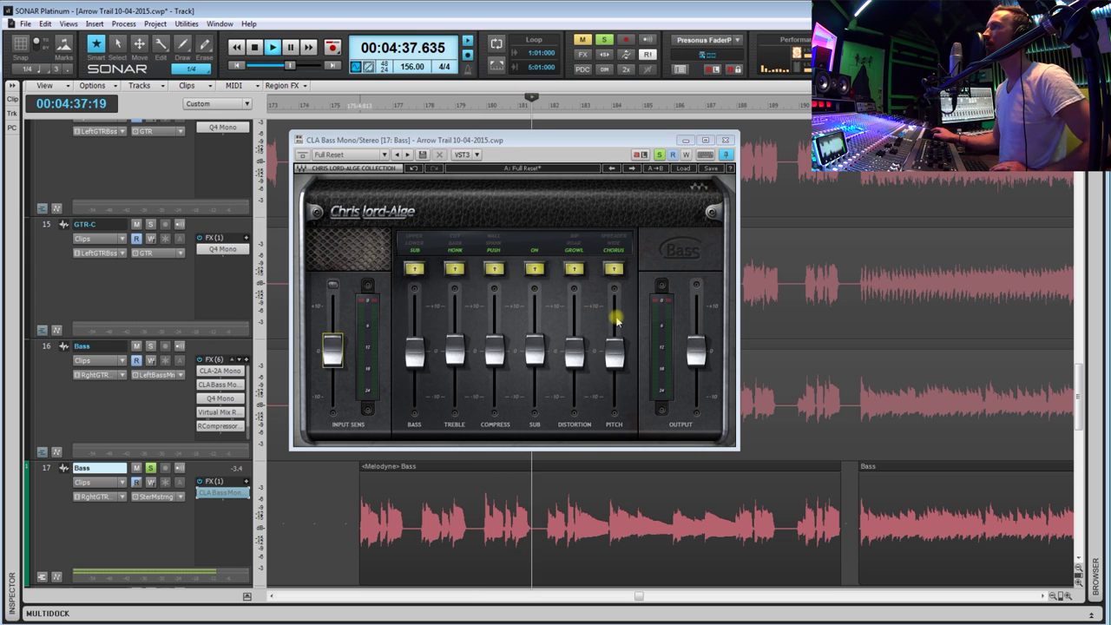
{"action": "key", "text": "space"}
{"action": "left_click", "coordinate": [335, 484]}
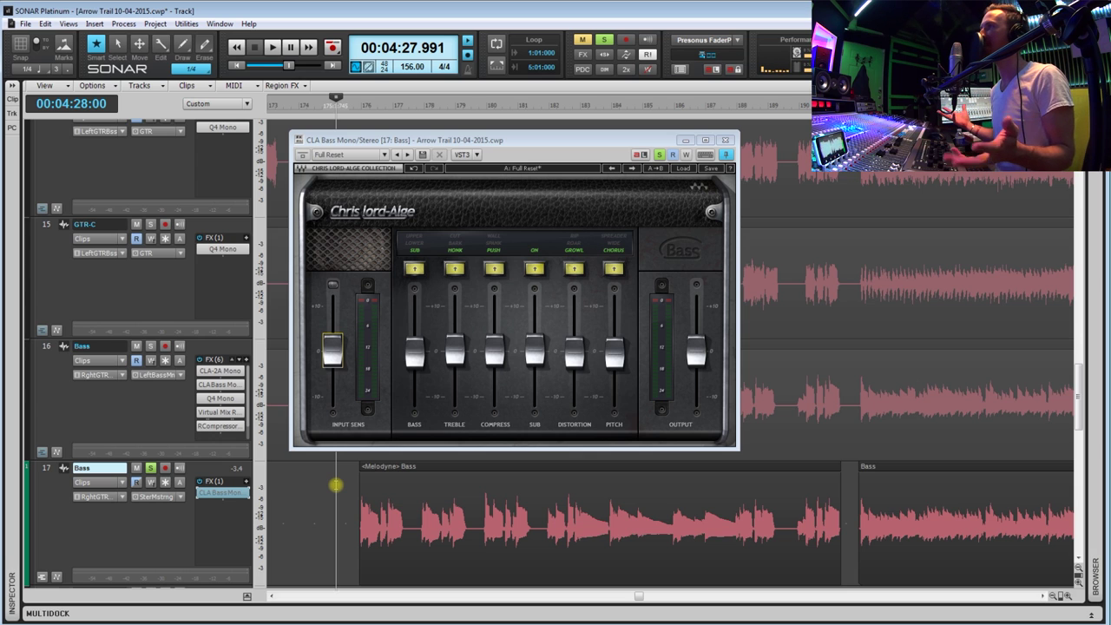
{"action": "left_click", "coordinate": [348, 502]}
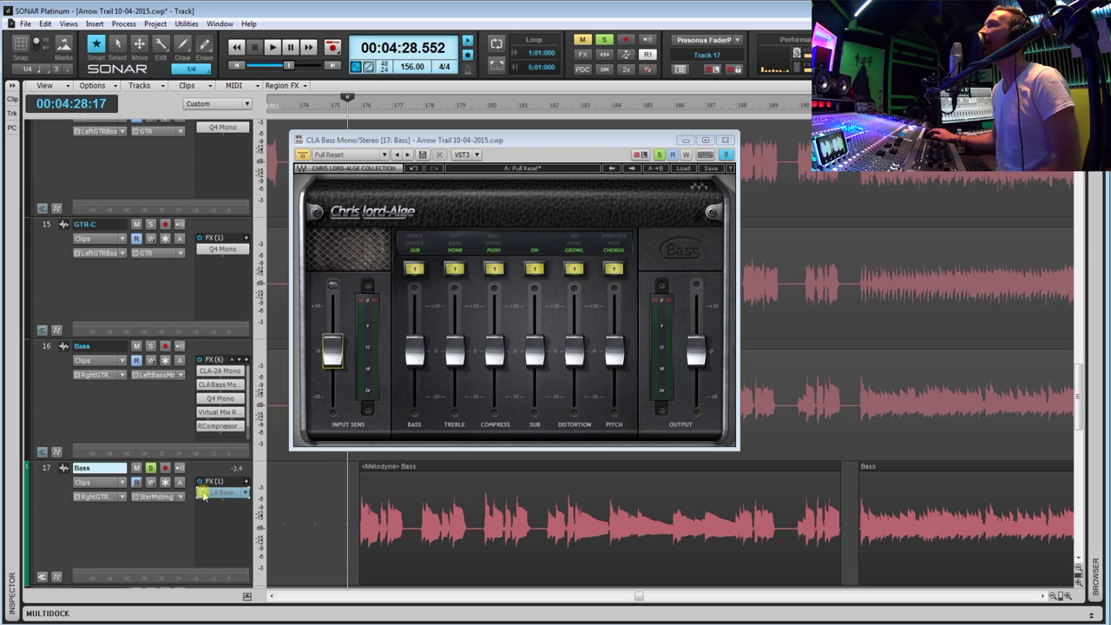
{"action": "left_click", "coordinate": [348, 496]}
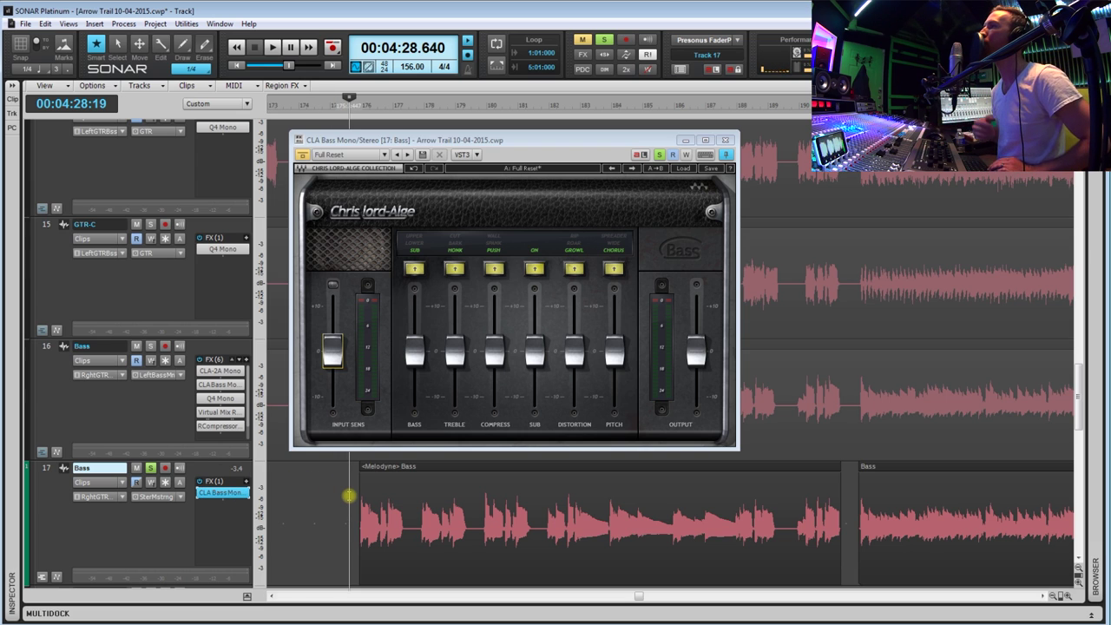
{"action": "key", "text": "space"}
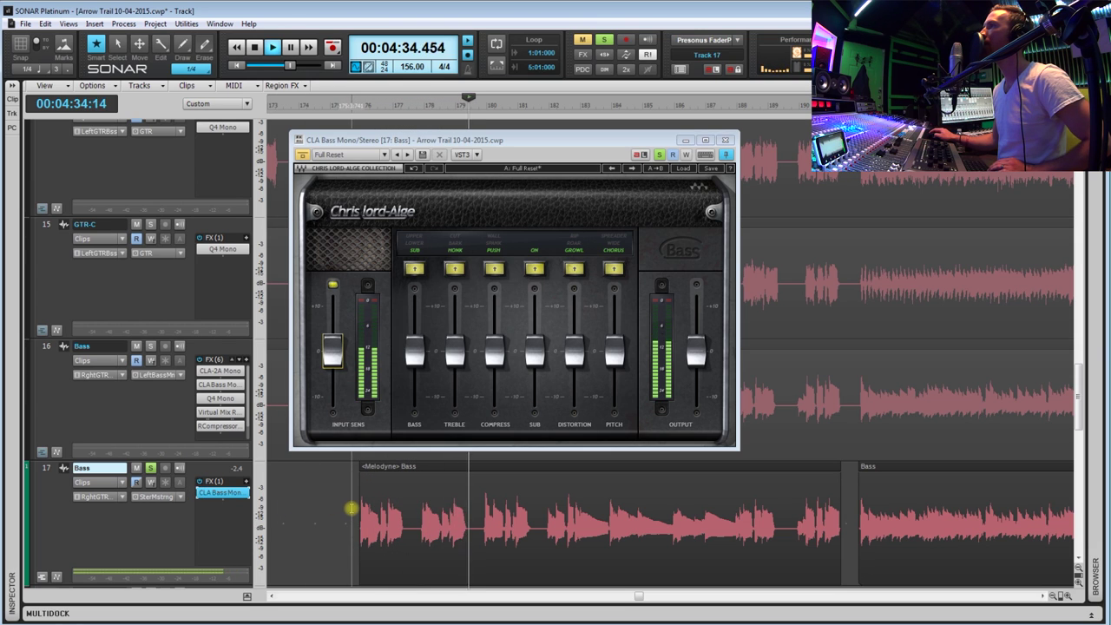
{"action": "key", "text": "space"}
{"action": "key", "text": "space"}
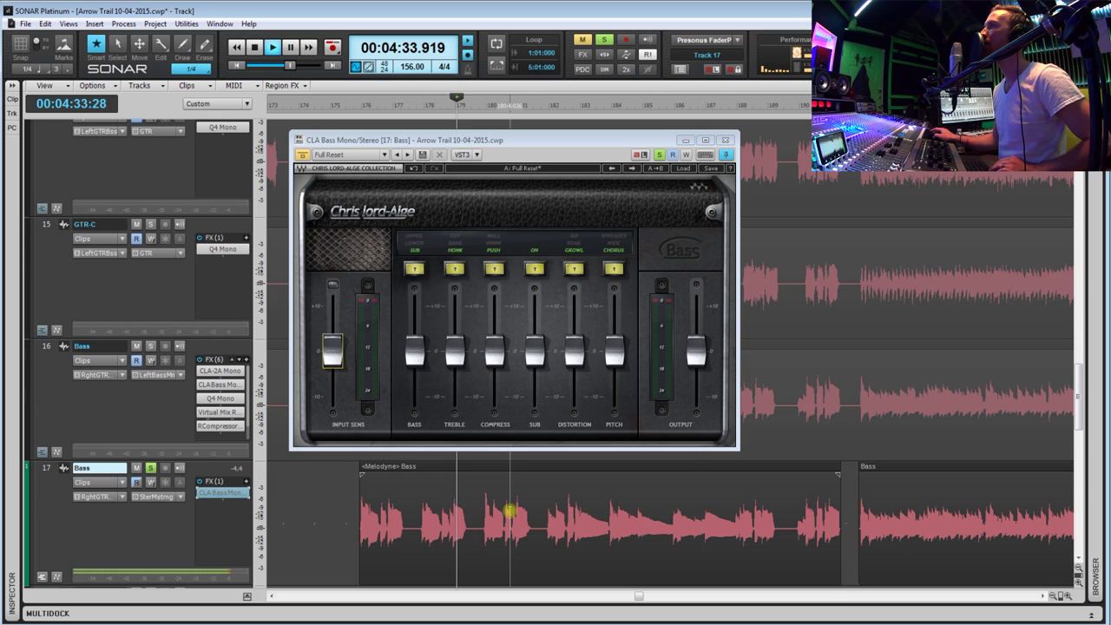
{"action": "key", "text": "space"}
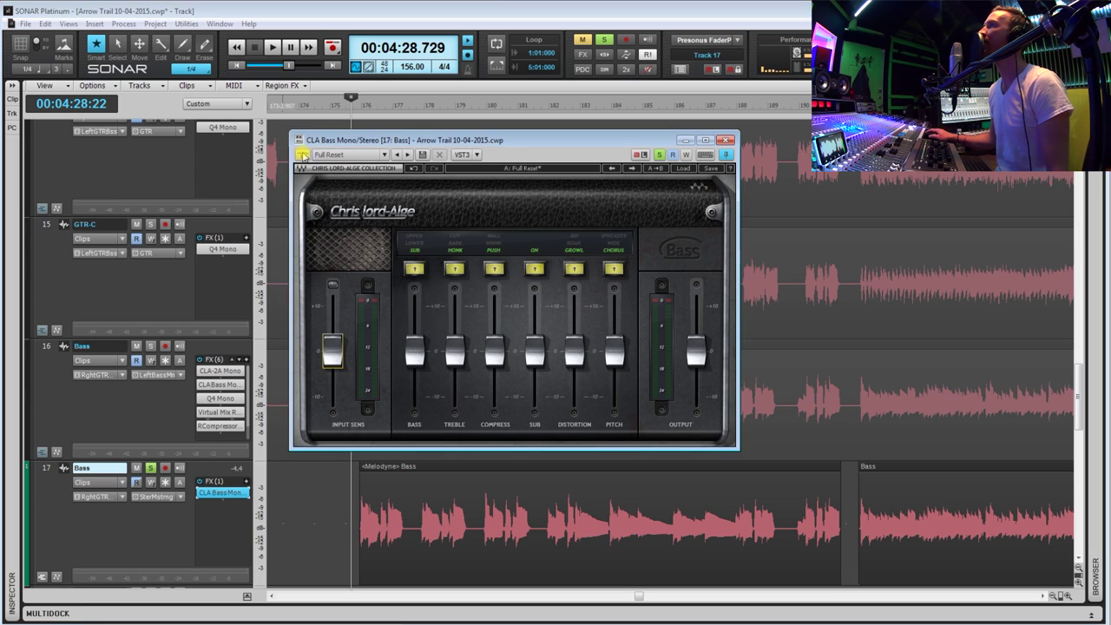
- Switch Pitch to Wide and turn off the Distortion, Sub, Compress and Treble sections
{"action": "left_click", "coordinate": [616, 269]}
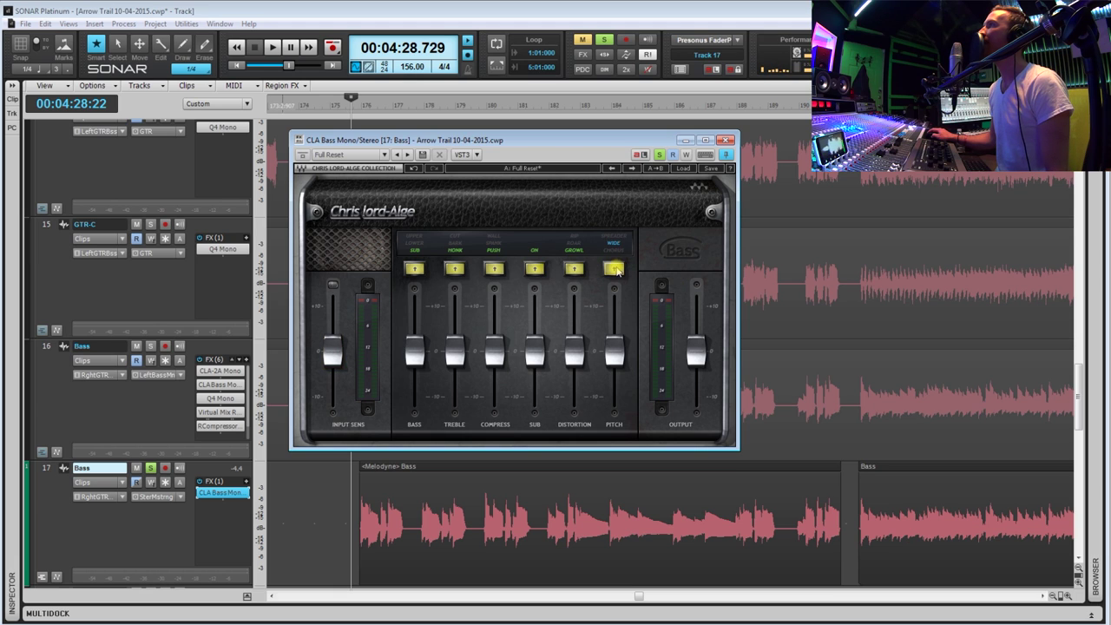
{"action": "left_click", "coordinate": [575, 270]}
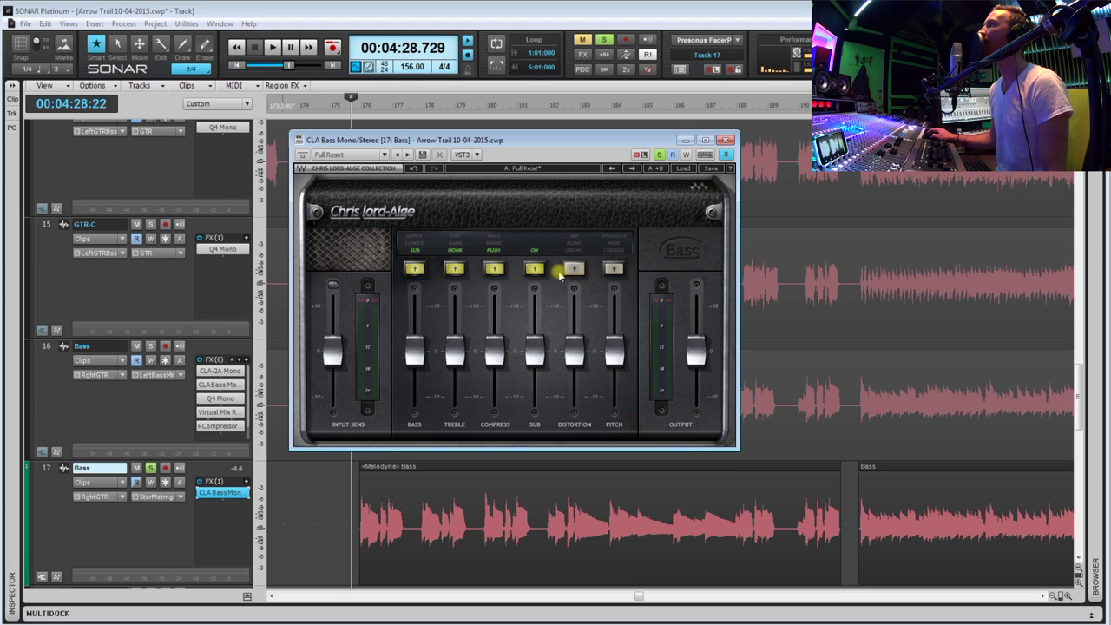
{"action": "left_click", "coordinate": [535, 270]}
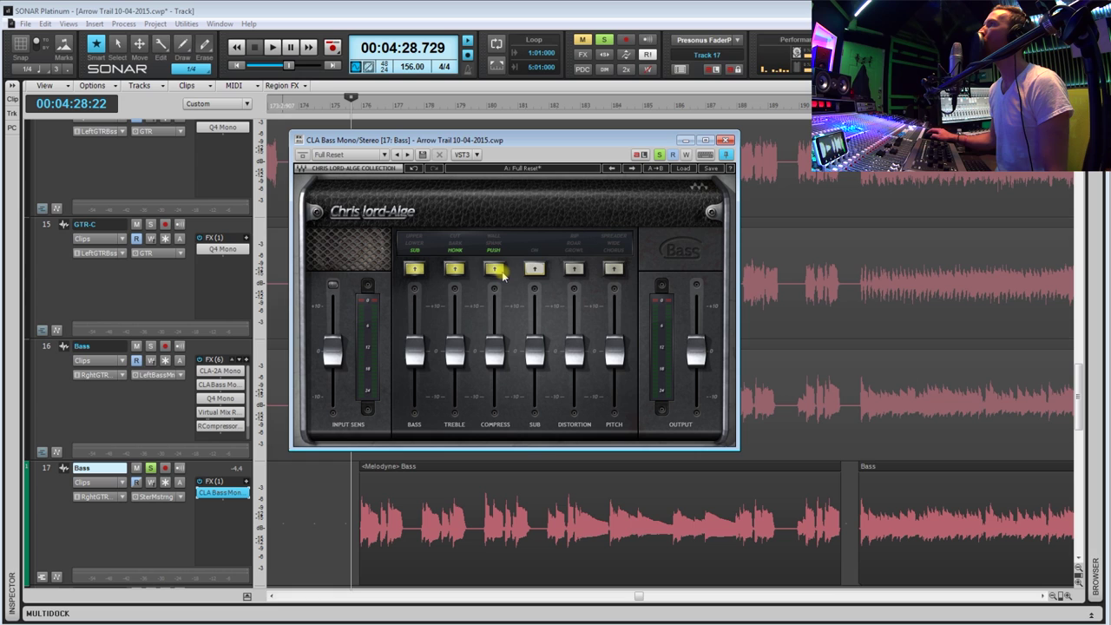
{"action": "left_click", "coordinate": [494, 270]}
{"action": "left_click", "coordinate": [454, 271]}
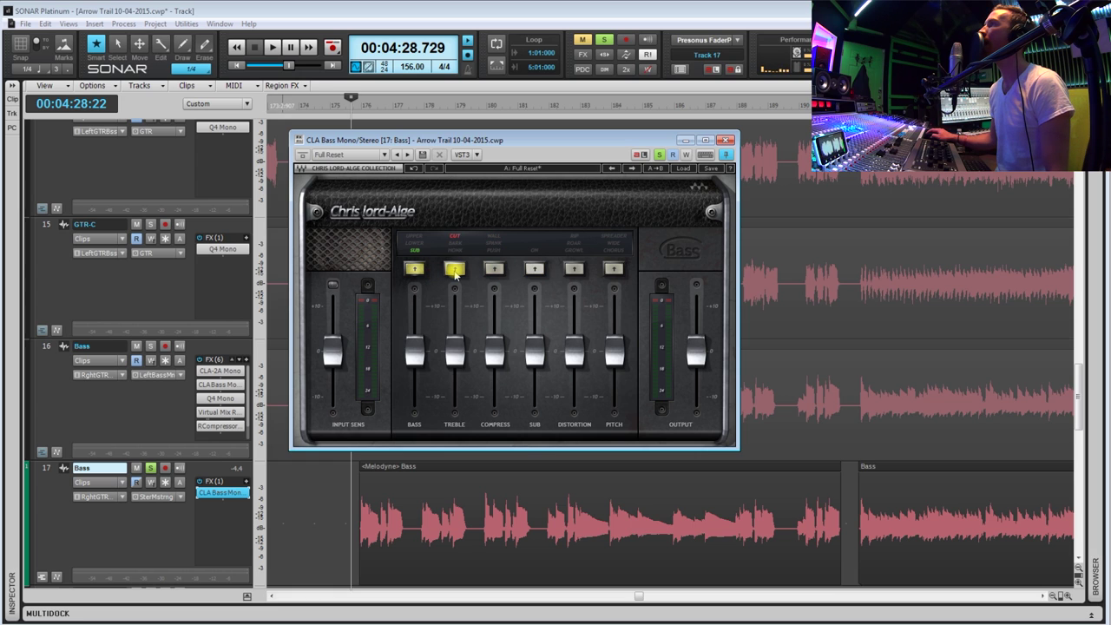
{"action": "left_click", "coordinate": [454, 271]}
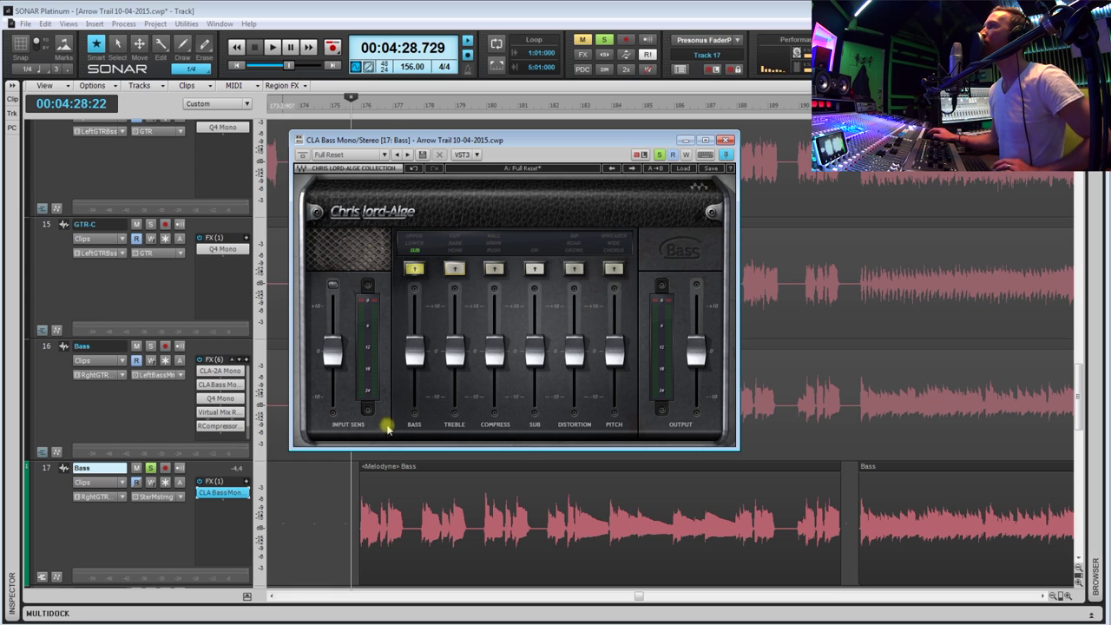
- Boost the Bass section, switch it from Sub to Lower, and raise it to about +10 while auditioning
{"action": "key", "text": "space"}
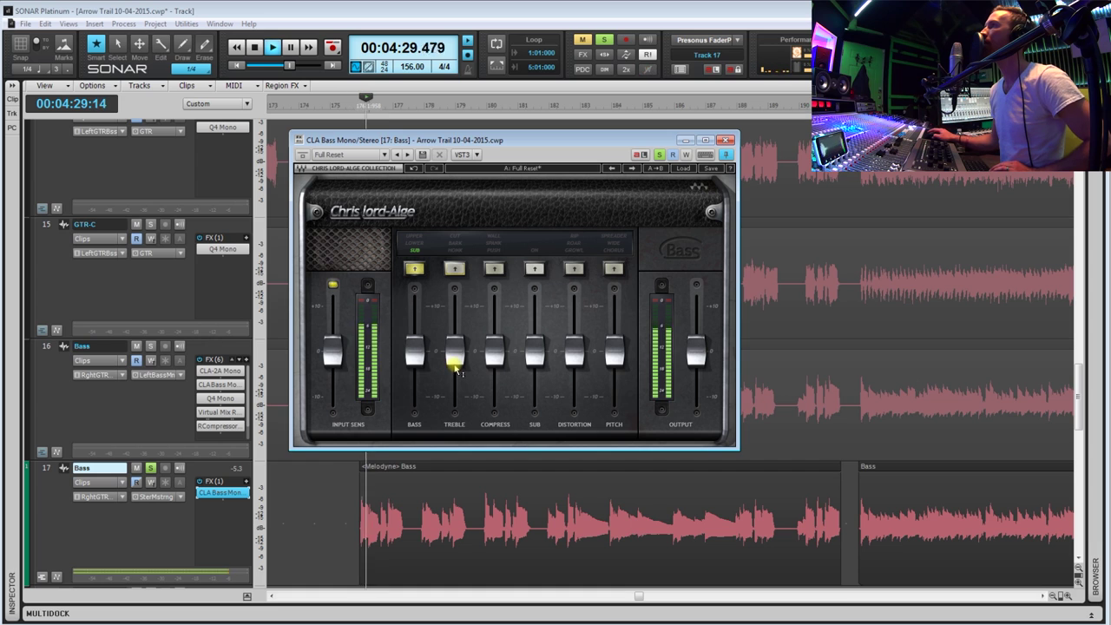
{"action": "left_click_drag", "start_coordinate": [415, 352], "coordinate": [417, 343]}
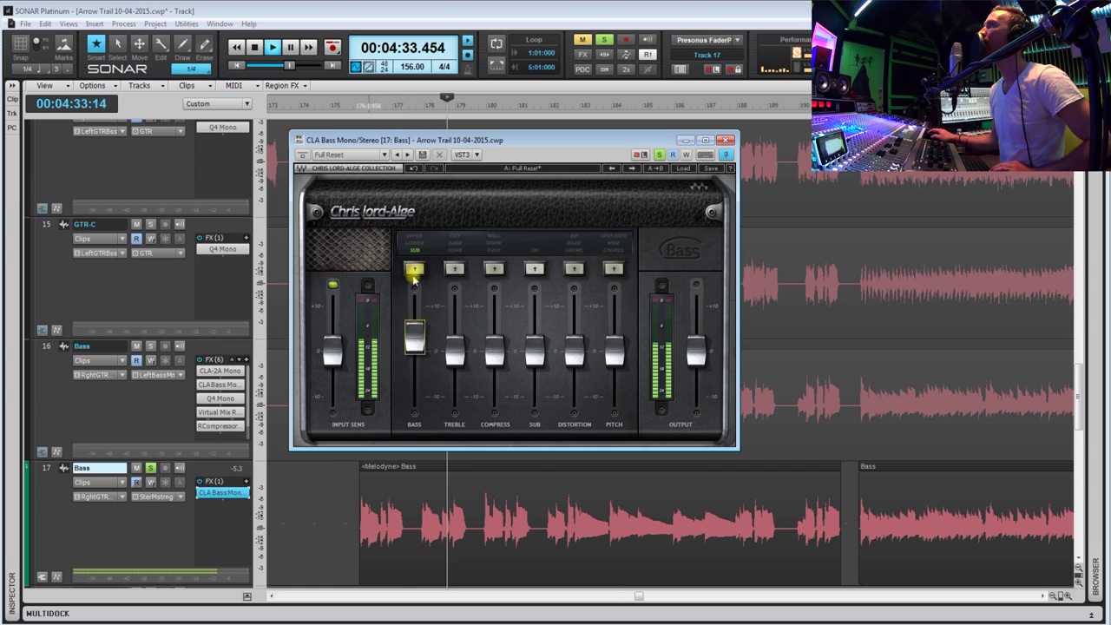
{"action": "key", "text": "space"}
{"action": "left_click", "coordinate": [534, 269]}
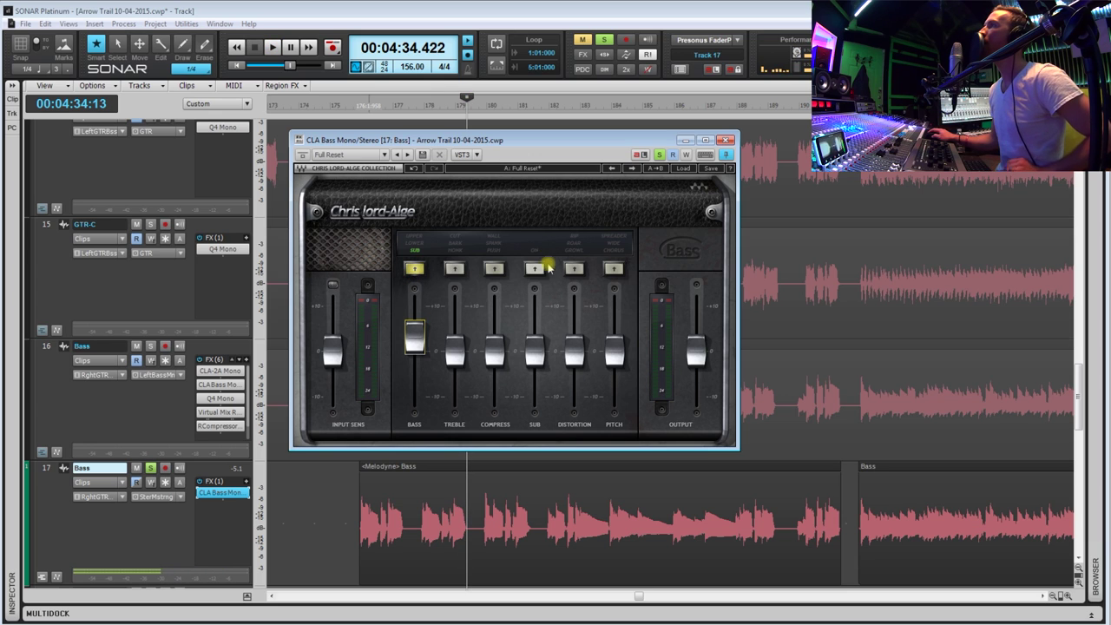
{"action": "left_click", "coordinate": [415, 270]}
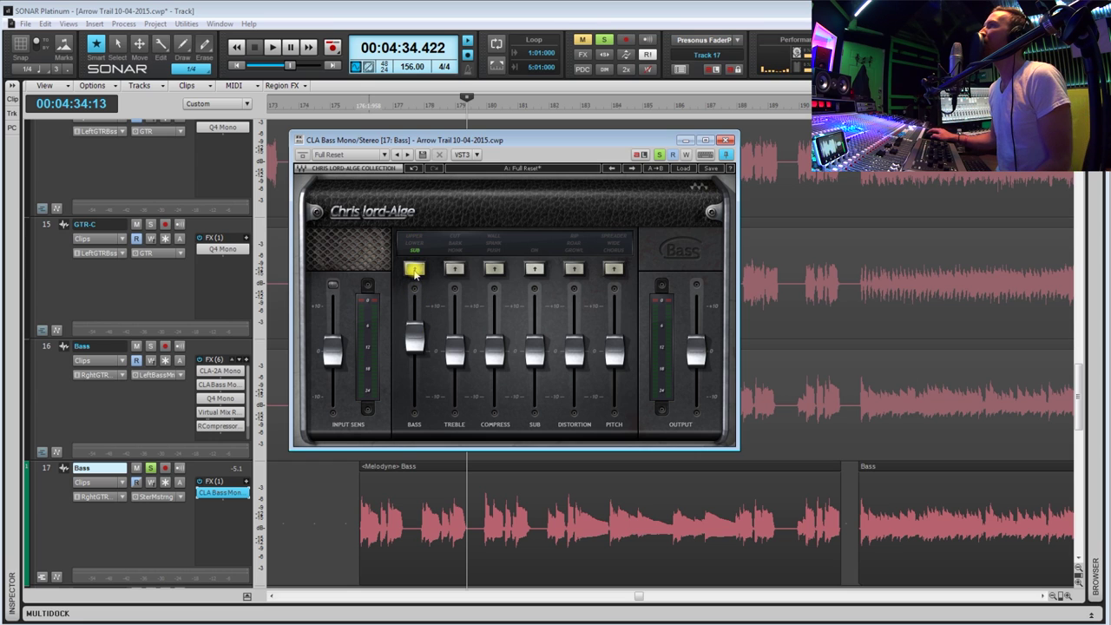
{"action": "left_click", "coordinate": [350, 504]}
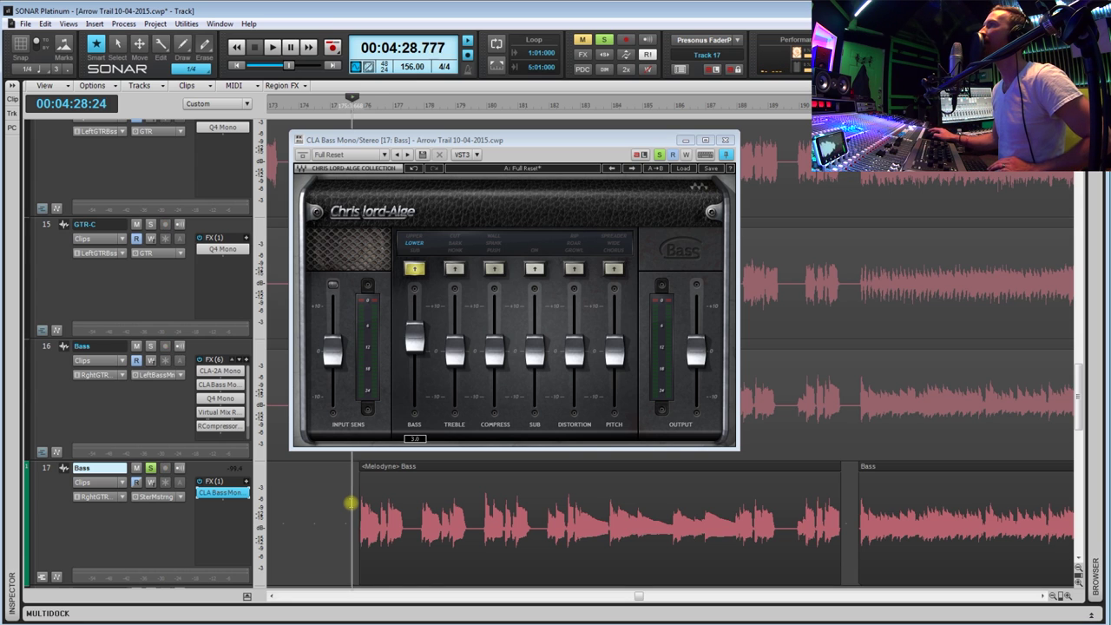
{"action": "key", "text": "space"}
{"action": "mouse_move", "coordinate": [415, 347]}
{"action": "left_mouse_down"}
{"action": "mouse_move", "coordinate": [415, 305]}
{"action": "mouse_move", "coordinate": [415, 395]}
{"action": "mouse_move", "coordinate": [415, 333]}
{"action": "left_mouse_up"}
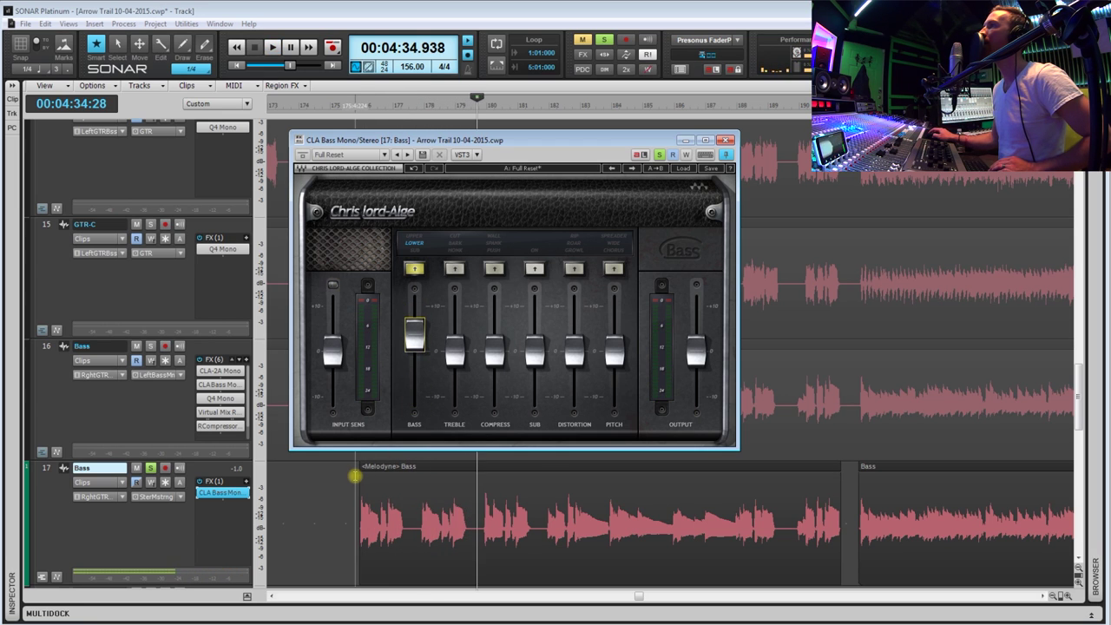
{"action": "key", "text": "space"}
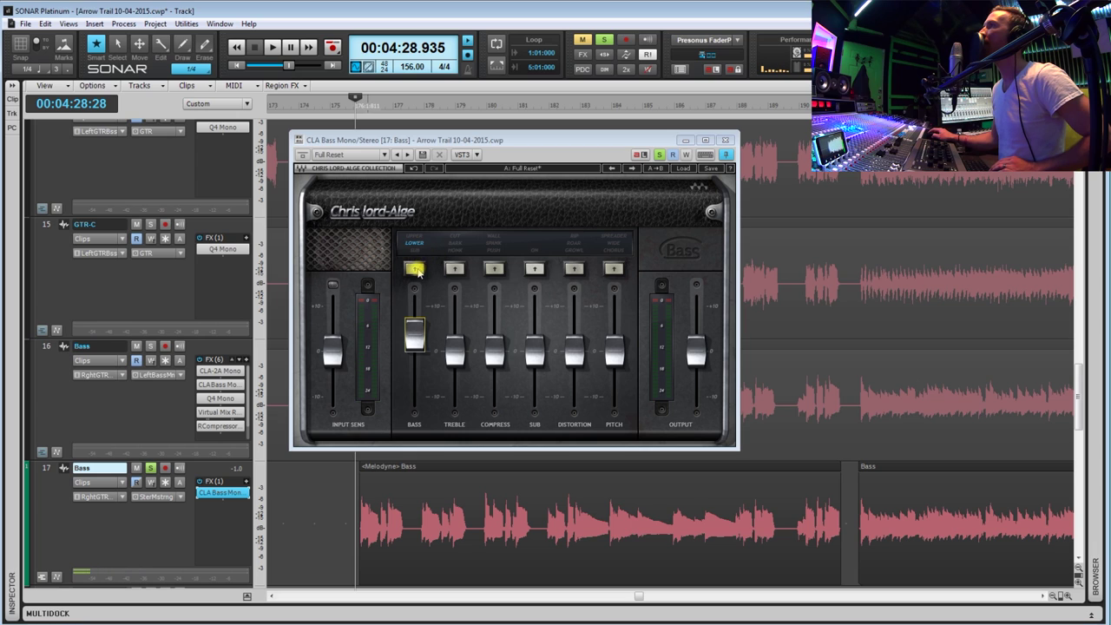
- Try Bass Upper mode near +10, then return to Lower and audition from about 4:29
{"action": "left_click", "coordinate": [415, 269]}
{"action": "key", "text": "space"}
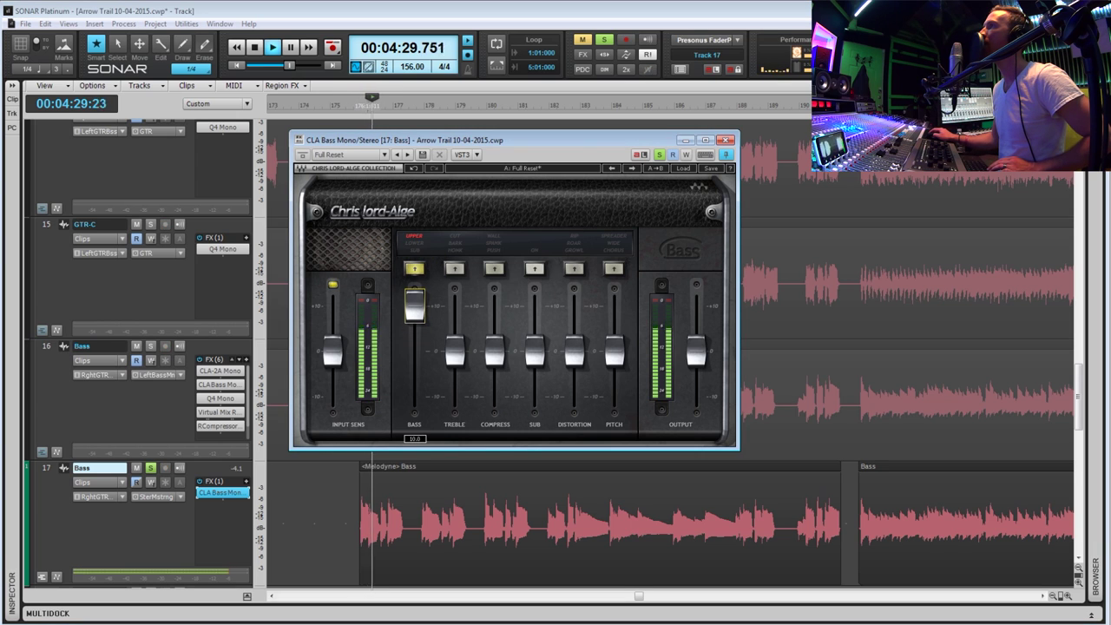
{"action": "mouse_move", "coordinate": [415, 334]}
{"action": "left_mouse_down"}
{"action": "mouse_move", "coordinate": [415, 303]}
{"action": "mouse_move", "coordinate": [415, 331]}
{"action": "left_mouse_up"}
{"action": "key", "text": "space"}
{"action": "left_click", "coordinate": [415, 270]}
{"action": "left_click", "coordinate": [356, 489]}
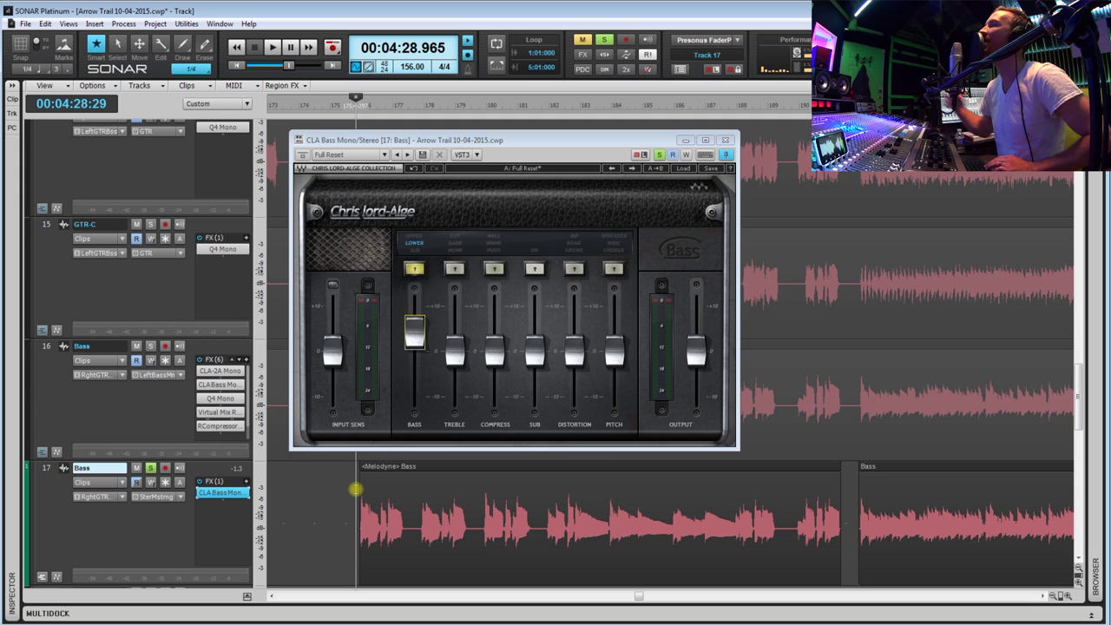
{"action": "key", "text": "space"}
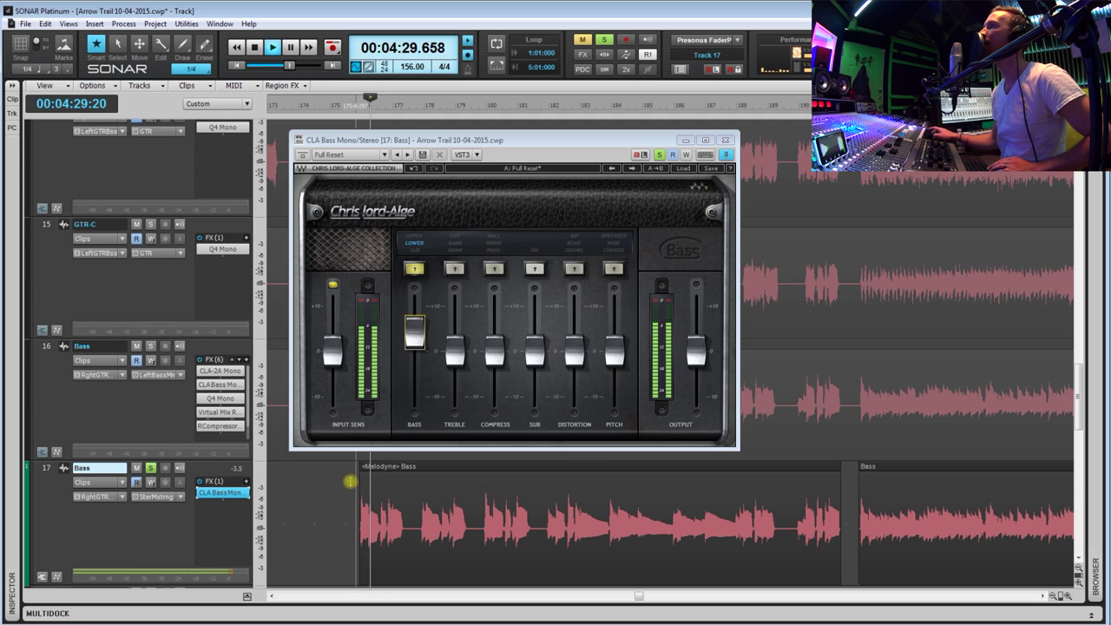
{"action": "key", "text": "space"}
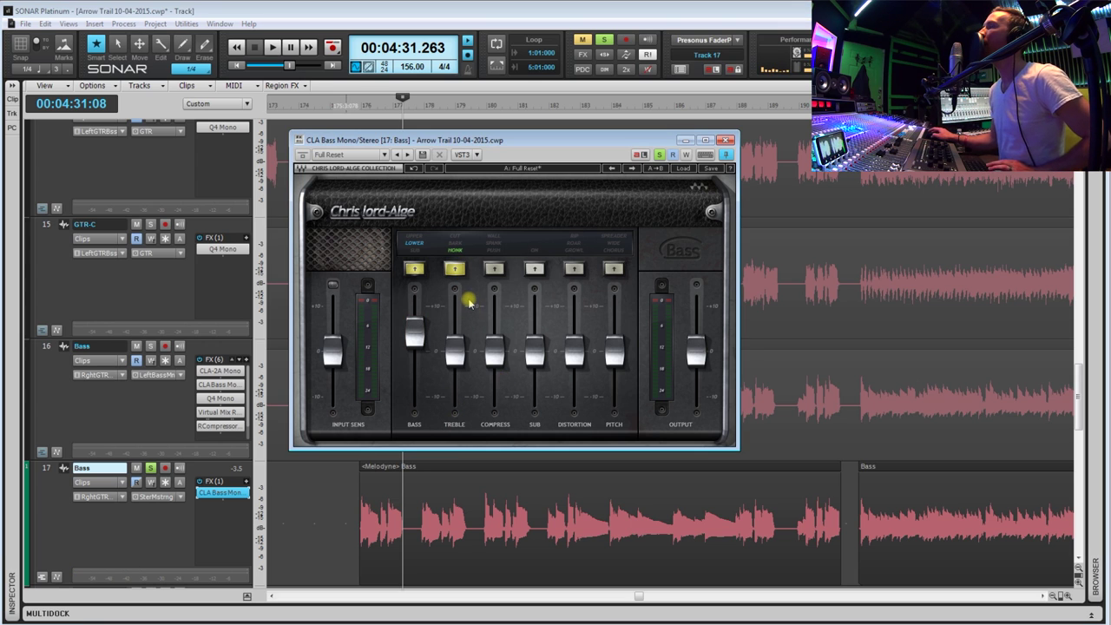
- Switch the Treble mode from Honk to Bark and raise its boost to about 4.4 while auditioning
{"action": "left_click", "coordinate": [349, 465]}
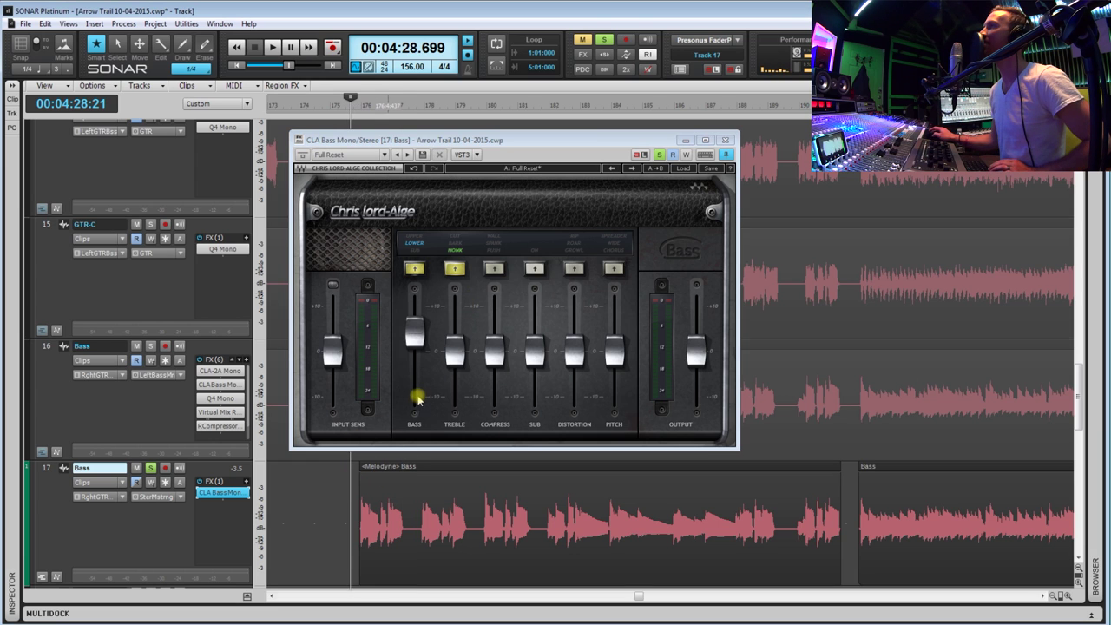
{"action": "mouse_move", "coordinate": [453, 352]}
{"action": "left_mouse_down"}
{"action": "mouse_move", "coordinate": [453, 323]}
{"action": "mouse_move", "coordinate": [452, 375]}
{"action": "mouse_move", "coordinate": [452, 365]}
{"action": "left_mouse_up"}
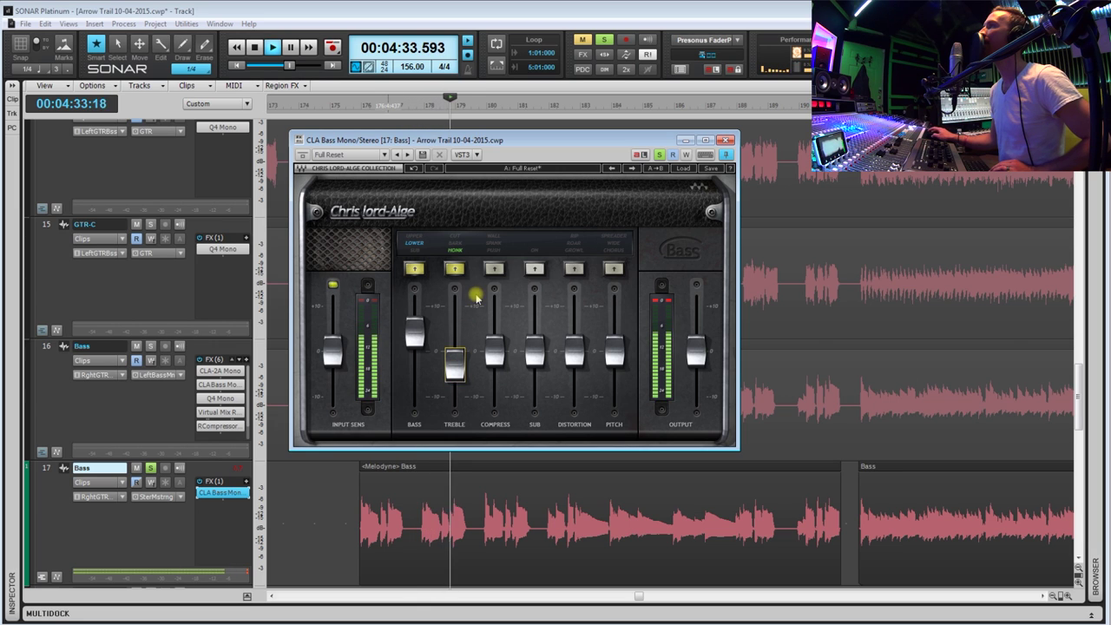
{"action": "left_click", "coordinate": [461, 271]}
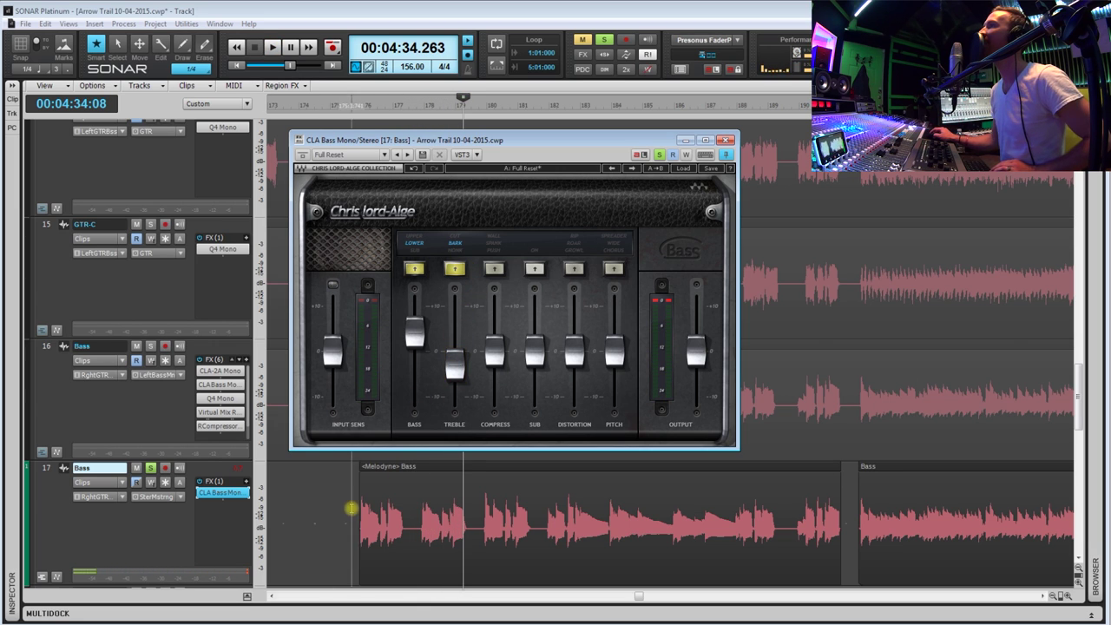
{"action": "left_click", "coordinate": [356, 507]}
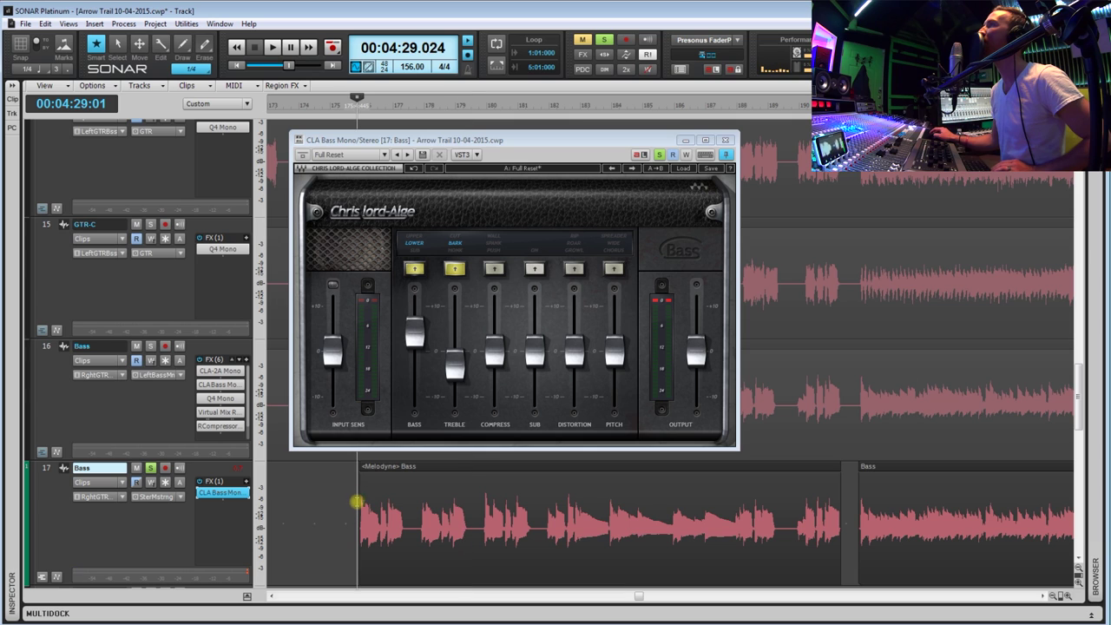
{"action": "key", "text": "space"}
{"action": "left_click_drag", "start_coordinate": [454, 366], "coordinate": [454, 334]}
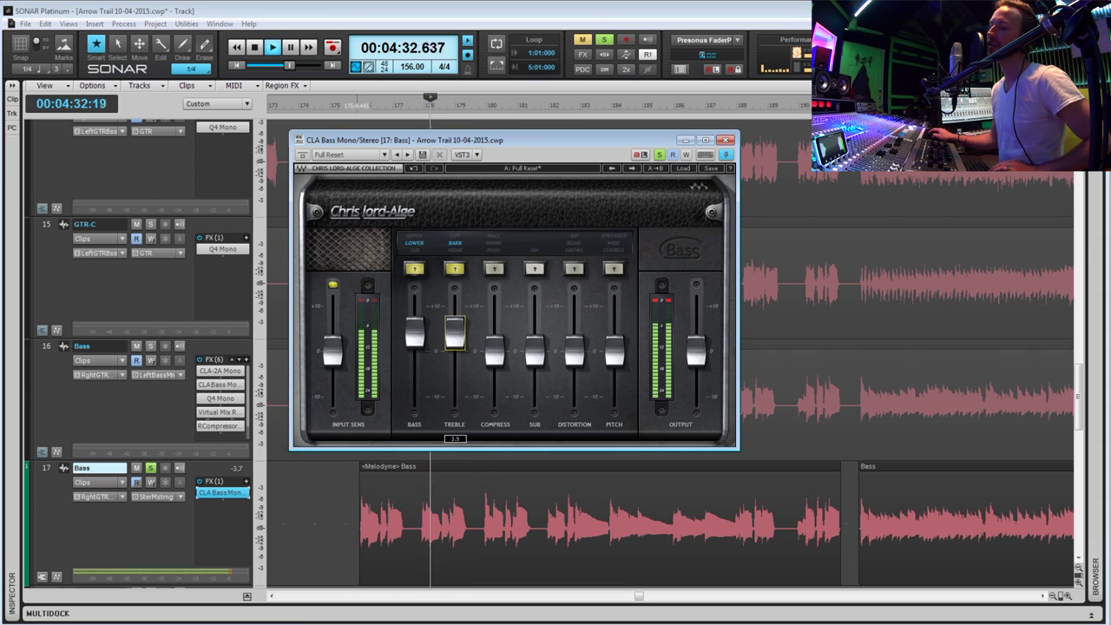
{"action": "key", "text": "space"}
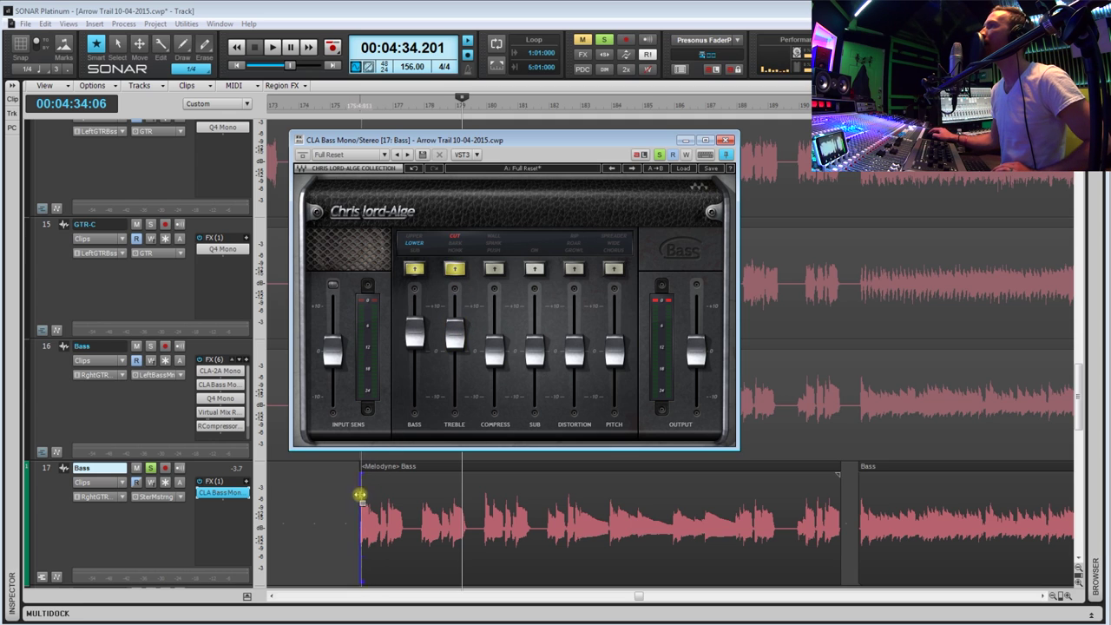
- Fine-tune the Treble level to about 2.5, auditioning from the Bass clip start
{"action": "left_click", "coordinate": [356, 502]}
{"action": "key", "text": "space"}
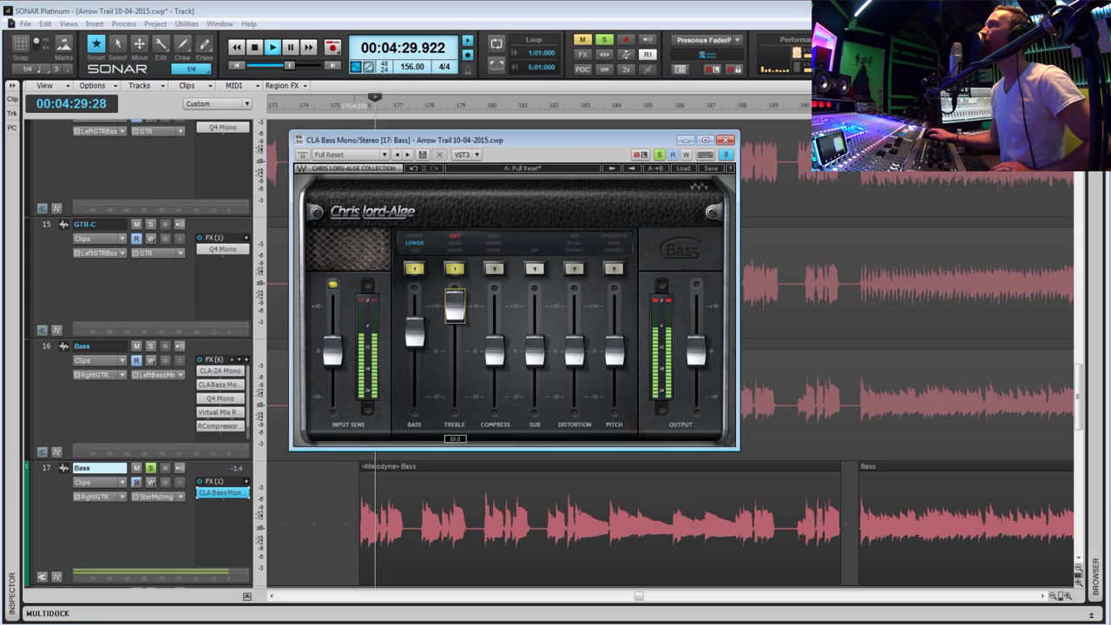
{"action": "mouse_move", "coordinate": [447, 339]}
{"action": "left_mouse_down"}
{"action": "mouse_move", "coordinate": [454, 396]}
{"action": "mouse_move", "coordinate": [454, 342]}
{"action": "left_mouse_up"}
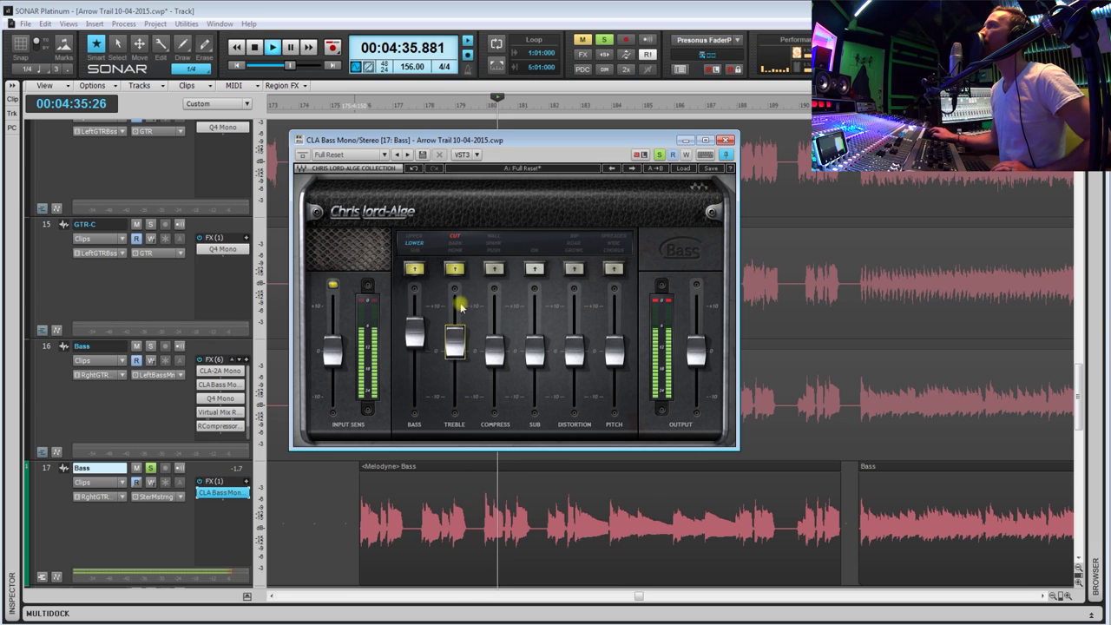
{"action": "key", "text": "space"}
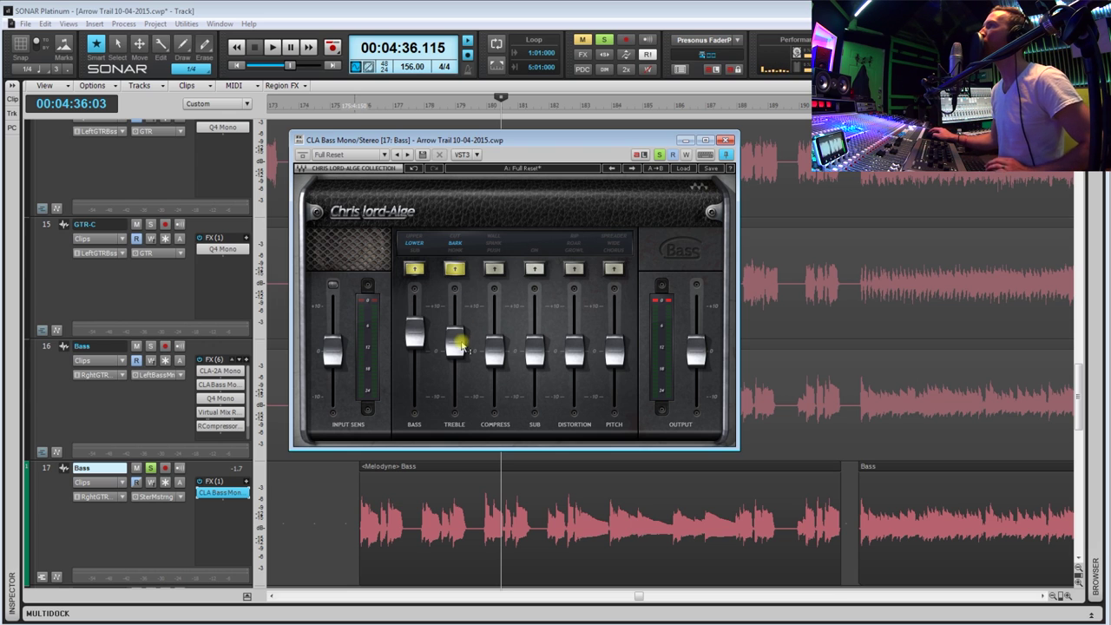
{"action": "mouse_move", "coordinate": [454, 341]}
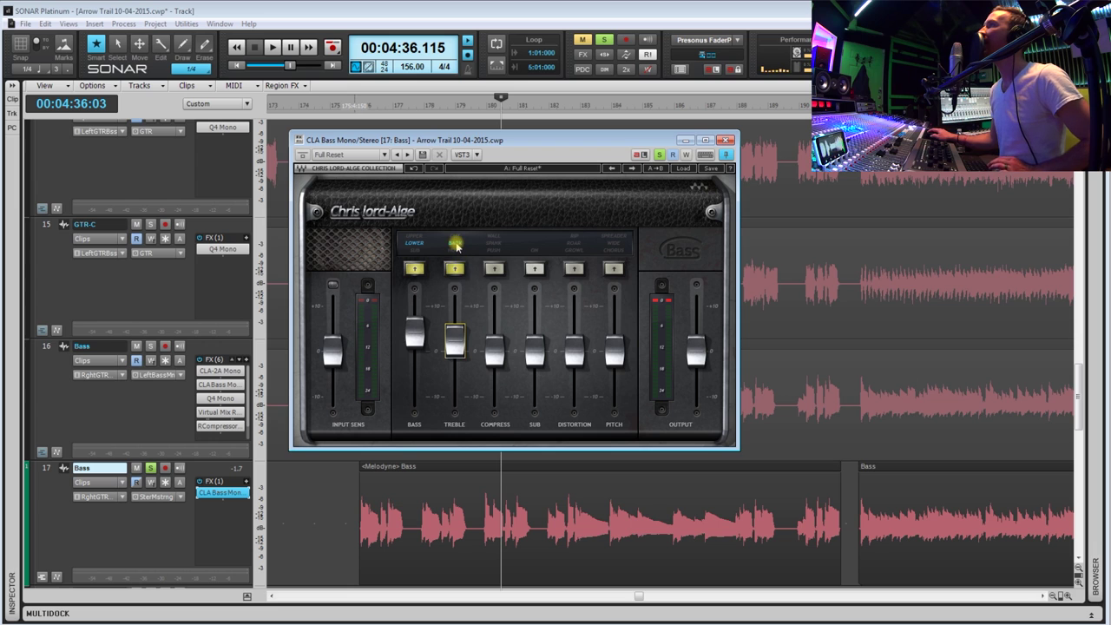
{"action": "left_click", "coordinate": [361, 467]}
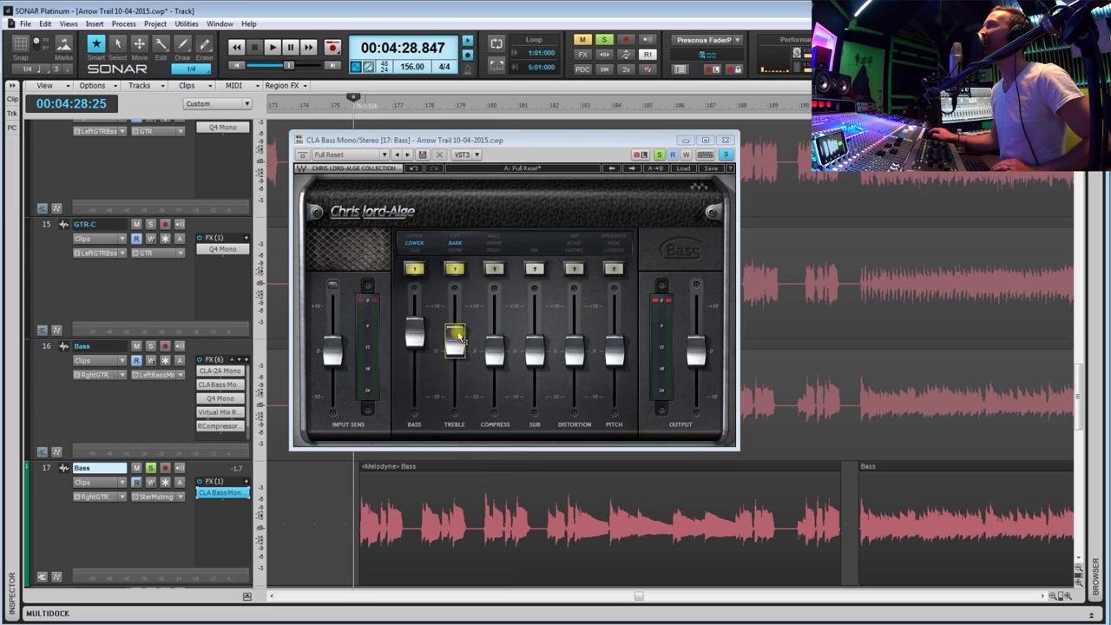
{"action": "left_click_drag", "start_coordinate": [455, 342], "coordinate": [455, 338]}
{"action": "key", "text": "space"}
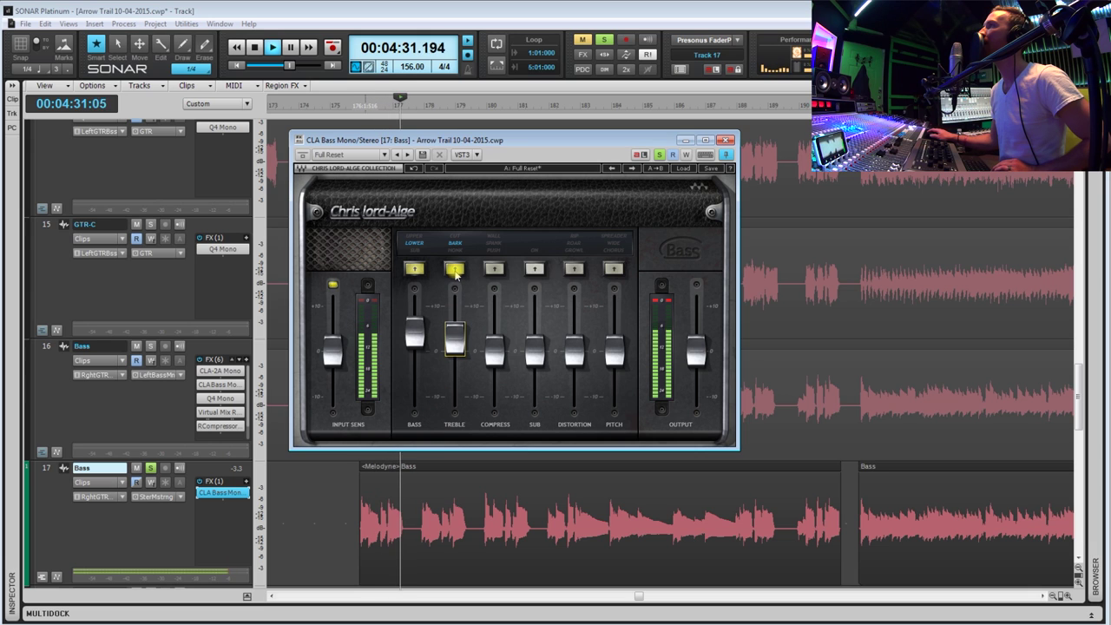
{"action": "key", "text": "space"}
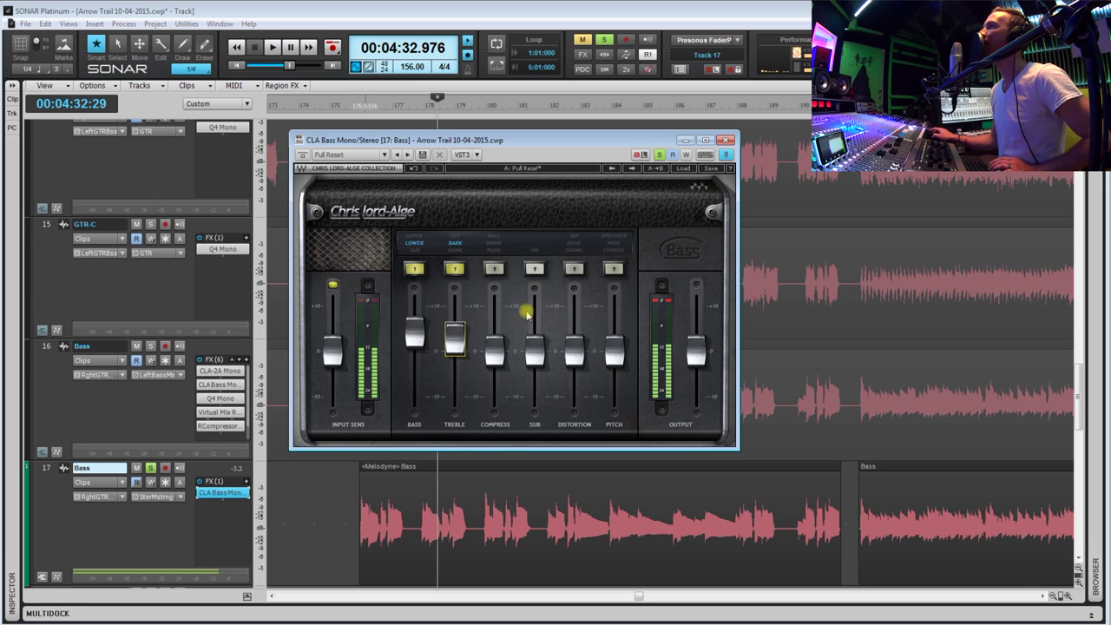
{"action": "left_click", "coordinate": [358, 479]}
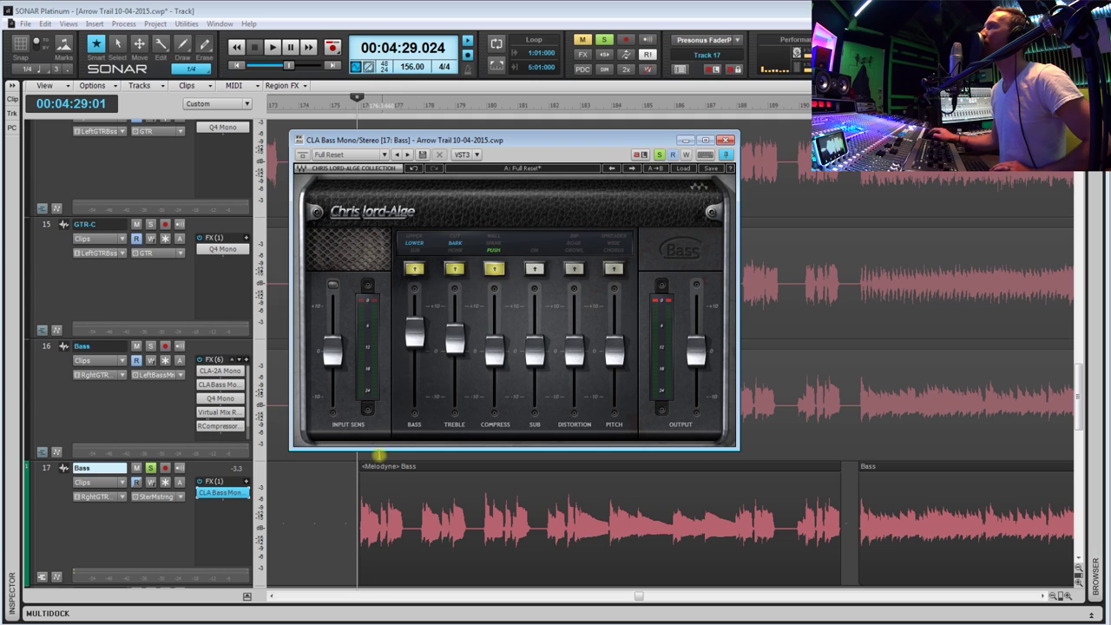
- Audition while adjusting the compression amount, trying 10.0 and 2.3 before settling near 5.8
{"action": "key", "text": "space"}
{"action": "left_click_drag", "start_coordinate": [496, 369], "coordinate": [495, 304]}
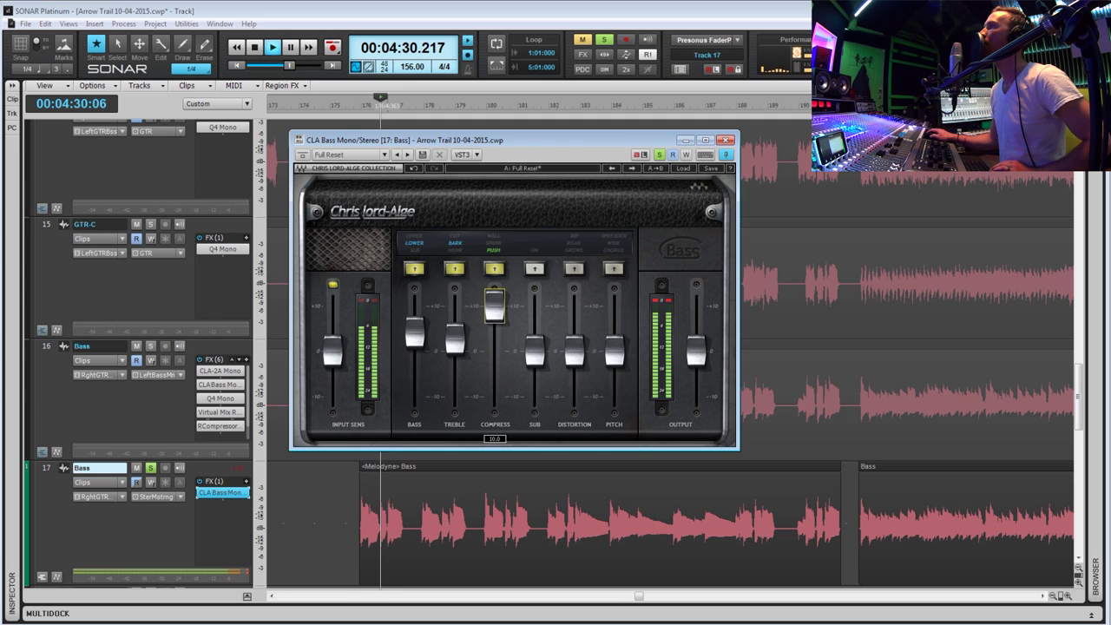
{"action": "left_click_drag", "start_coordinate": [696, 350], "coordinate": [696, 358]}
{"action": "left_click_drag", "start_coordinate": [495, 309], "coordinate": [495, 346]}
{"action": "key", "text": "space"}
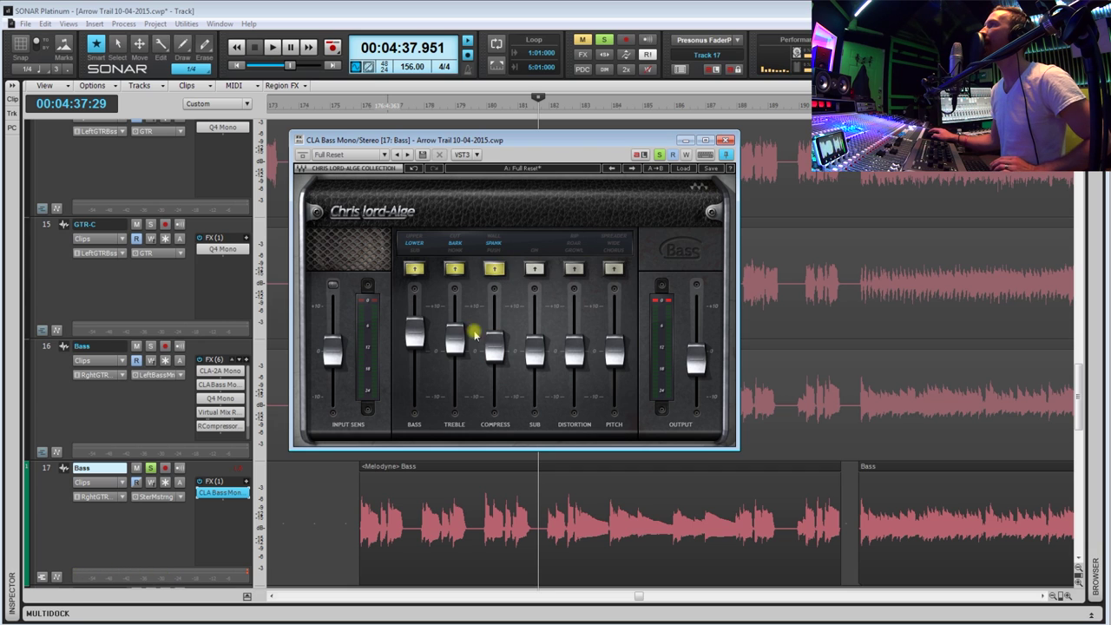
{"action": "left_click_drag", "start_coordinate": [395, 479], "coordinate": [357, 498]}
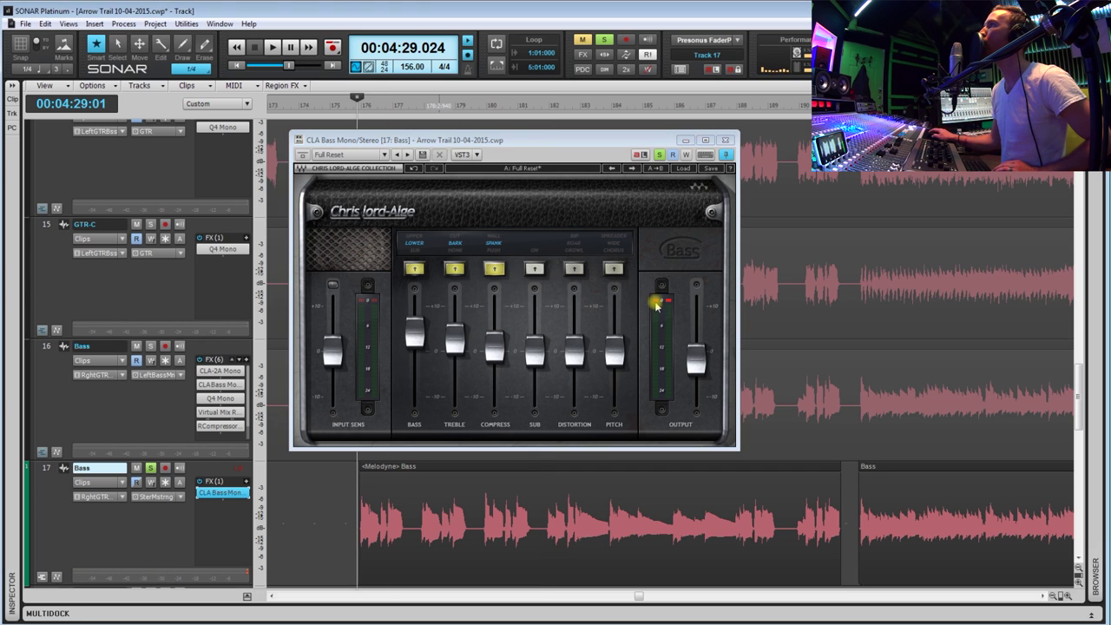
{"action": "key", "text": "space"}
{"action": "left_click_drag", "start_coordinate": [495, 348], "coordinate": [495, 322]}
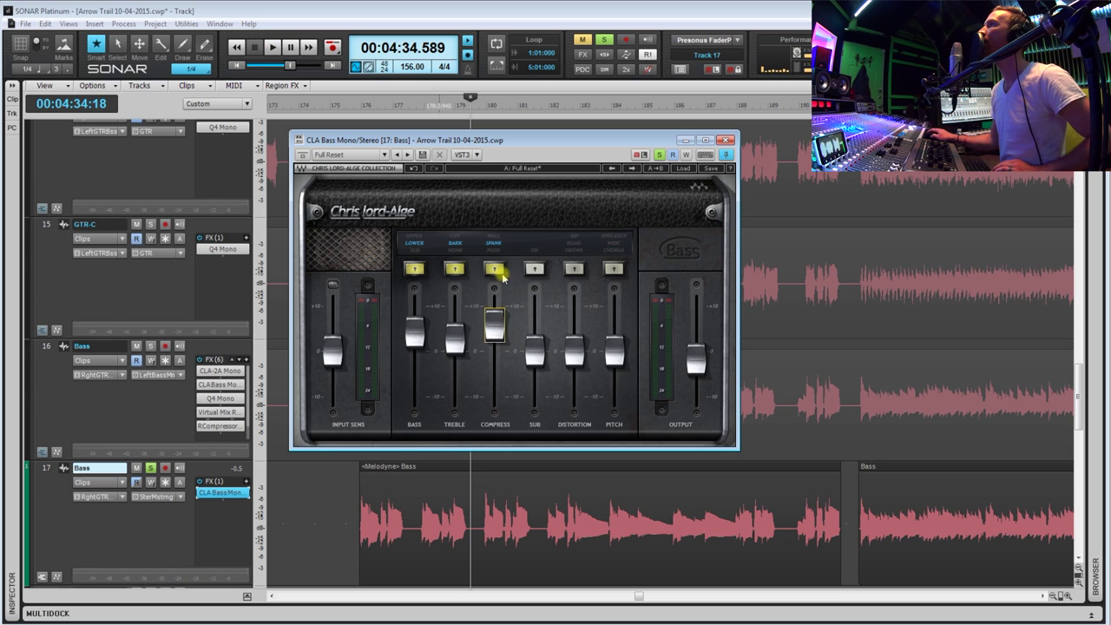
- Nudge the Wall compression up slightly and trim the output to -0.9
{"action": "left_click", "coordinate": [354, 491]}
{"action": "key", "text": "space"}
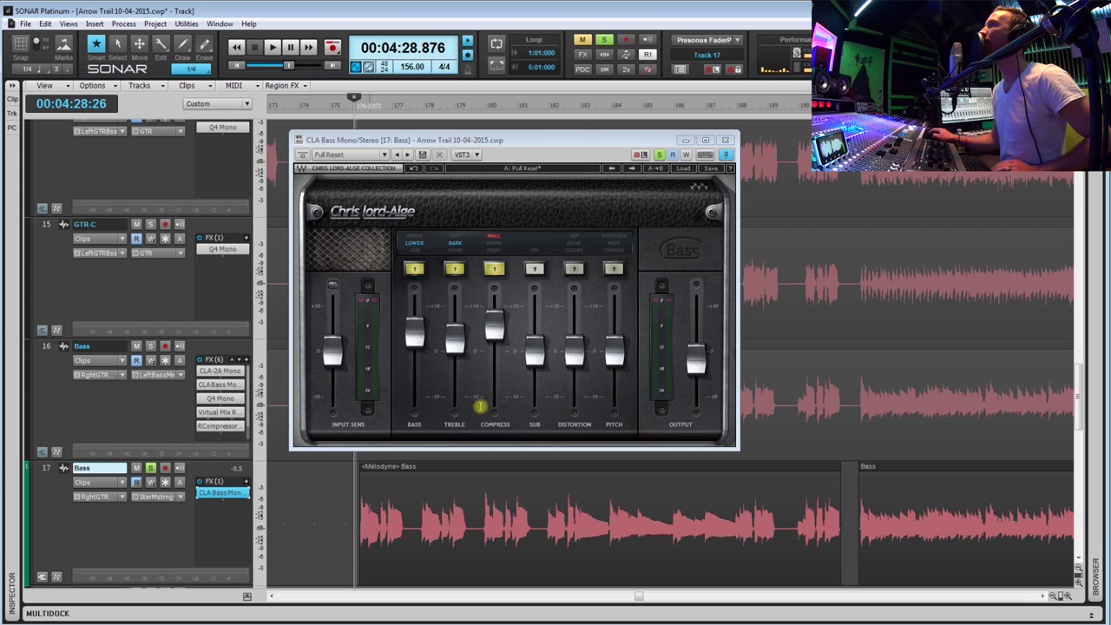
{"action": "left_click_drag", "start_coordinate": [501, 337], "coordinate": [500, 330]}
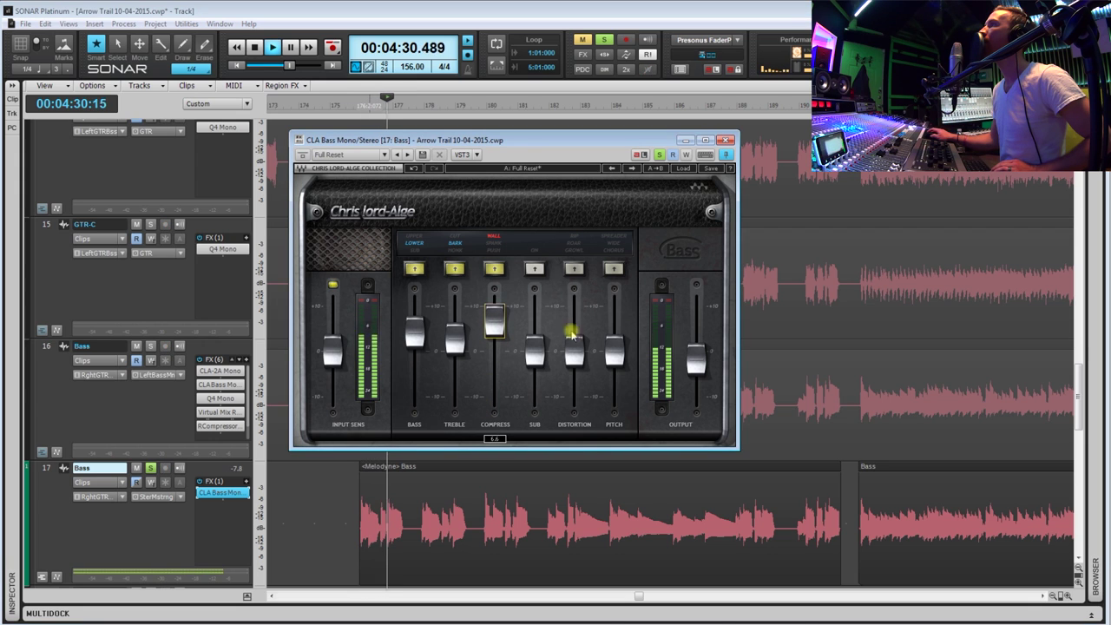
{"action": "left_click", "coordinate": [699, 358]}
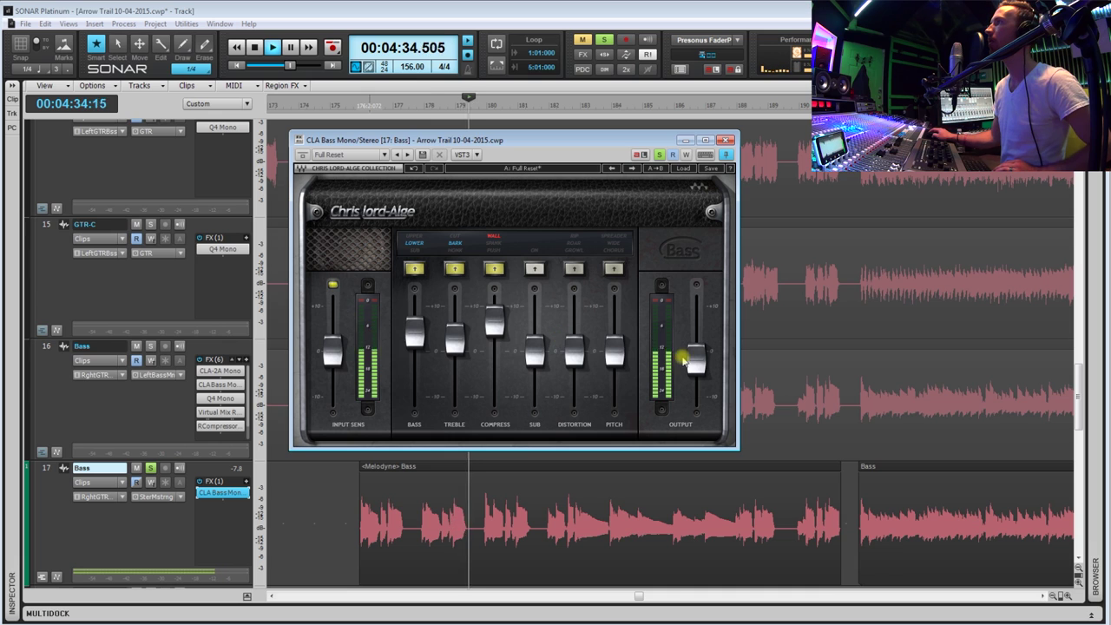
{"action": "left_click_drag", "start_coordinate": [695, 359], "coordinate": [696, 354]}
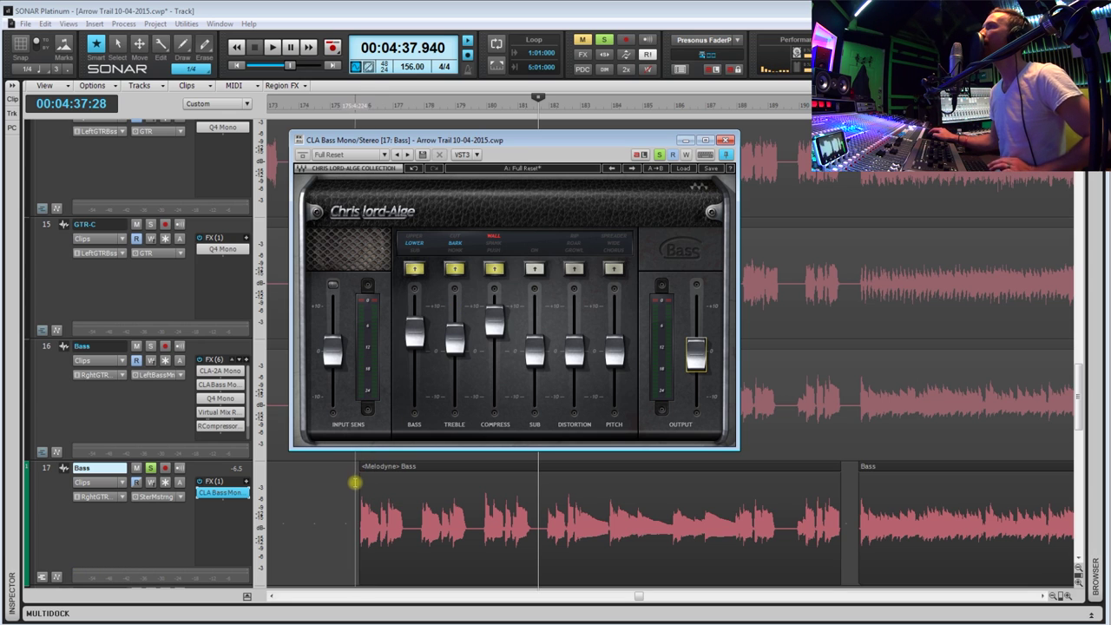
{"action": "left_click", "coordinate": [356, 474]}
- Turn Sub on, A/B it, raise the Sub level to 7.8 and trim output to -1.0
{"action": "left_click", "coordinate": [528, 270]}
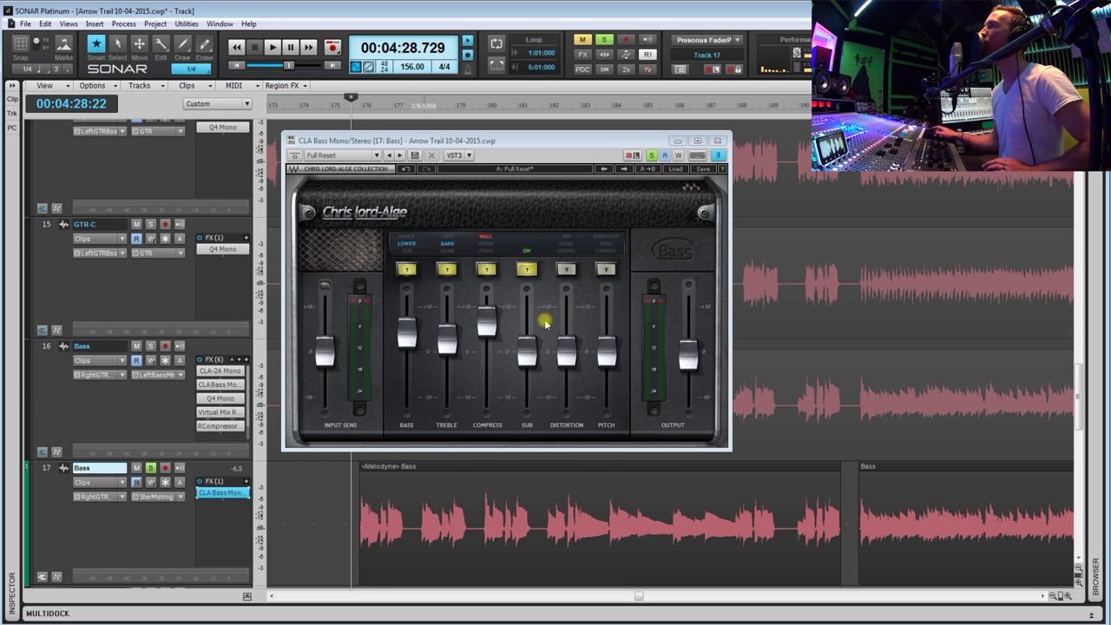
{"action": "key", "text": "space"}
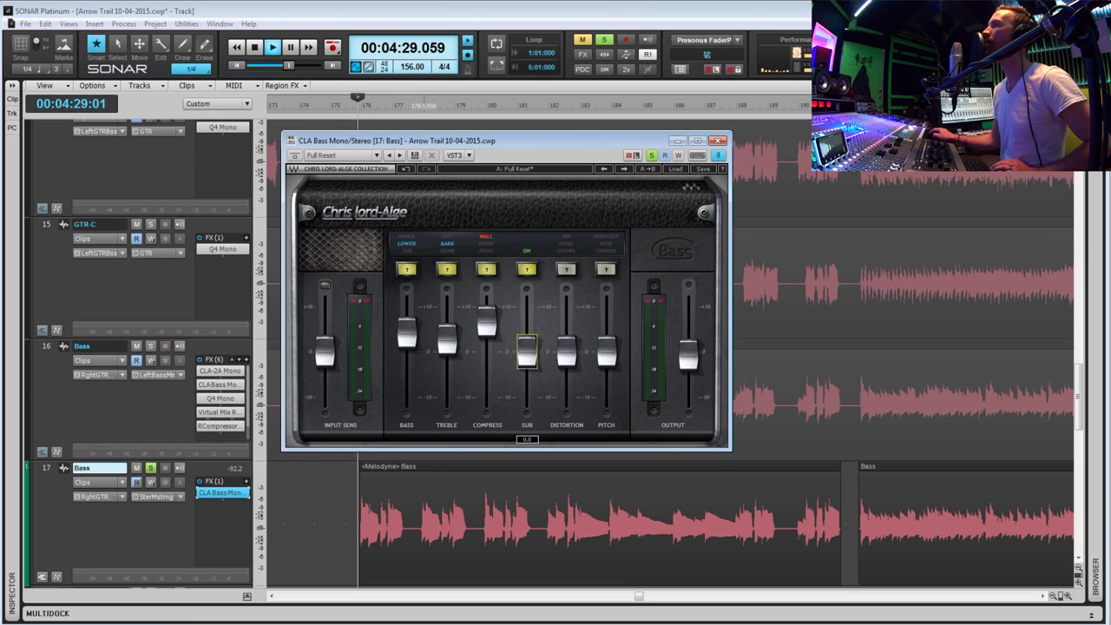
{"action": "mouse_move", "coordinate": [527, 351]}
{"action": "left_mouse_down"}
{"action": "mouse_move", "coordinate": [527, 384]}
{"action": "mouse_move", "coordinate": [527, 357]}
{"action": "left_mouse_up"}
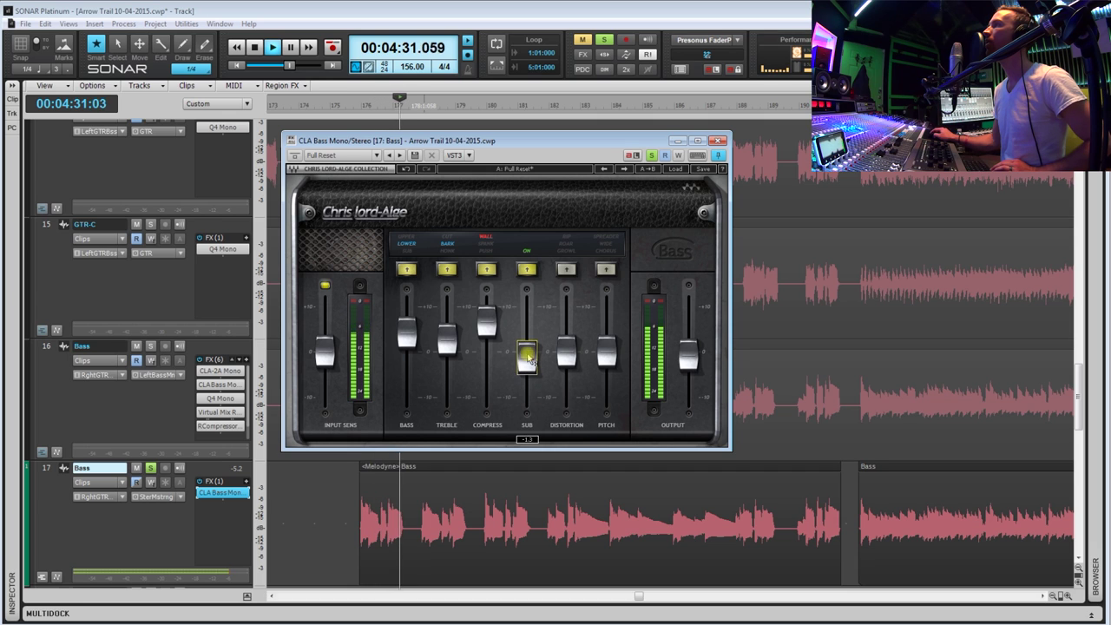
{"action": "left_click", "coordinate": [527, 270]}
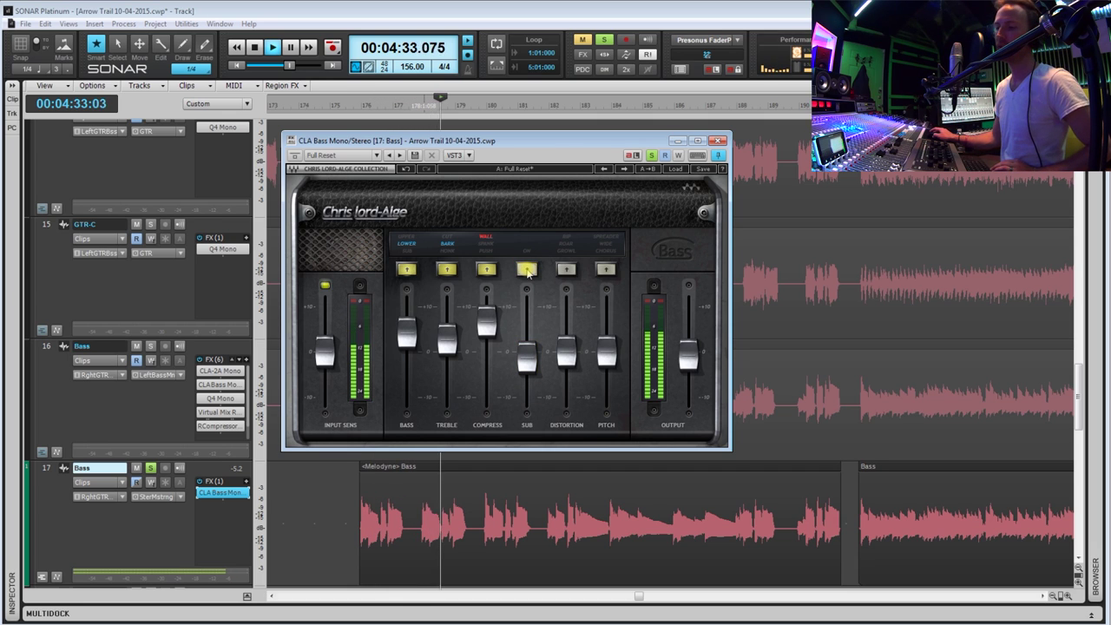
{"action": "left_click", "coordinate": [527, 270]}
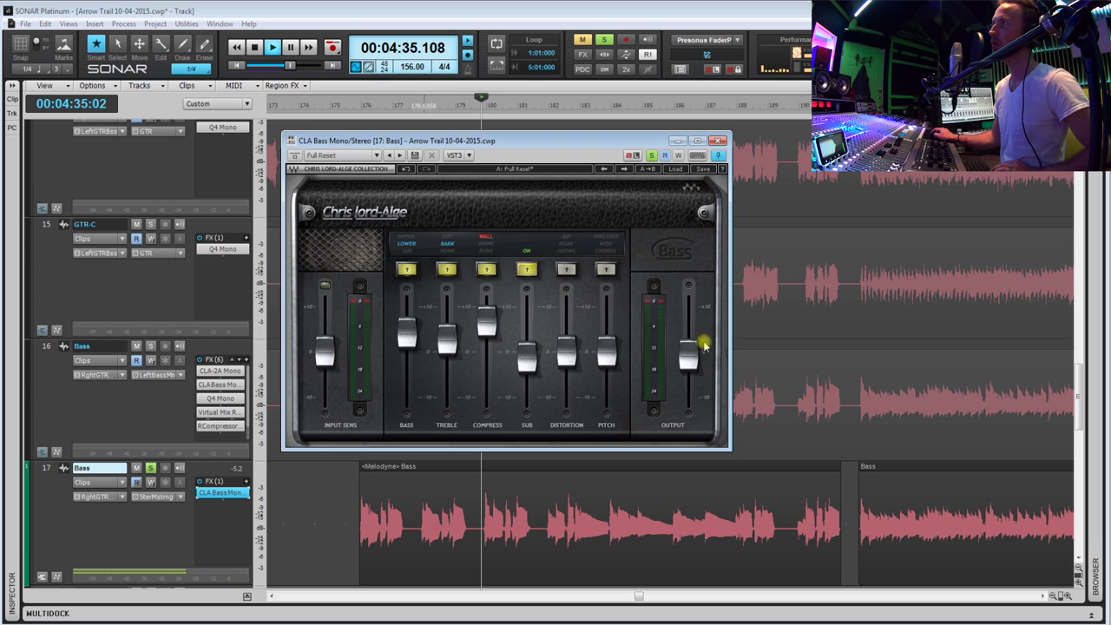
{"action": "left_click_drag", "start_coordinate": [688, 351], "coordinate": [688, 353]}
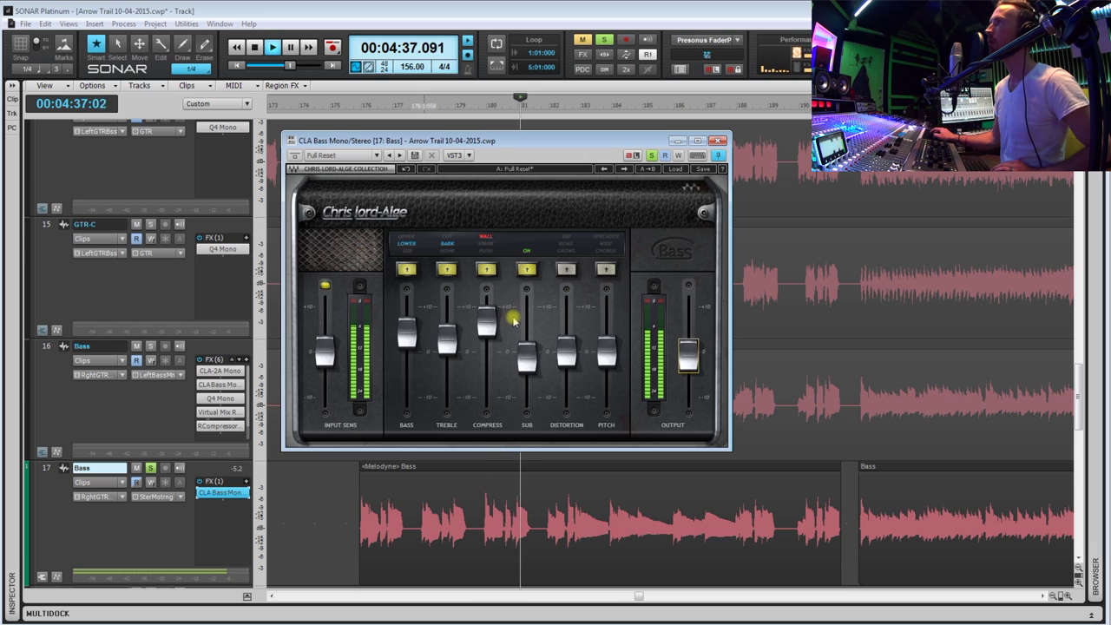
{"action": "mouse_move", "coordinate": [526, 351]}
{"action": "left_mouse_down"}
{"action": "mouse_move", "coordinate": [526, 304]}
{"action": "mouse_move", "coordinate": [527, 332]}
{"action": "left_mouse_up"}
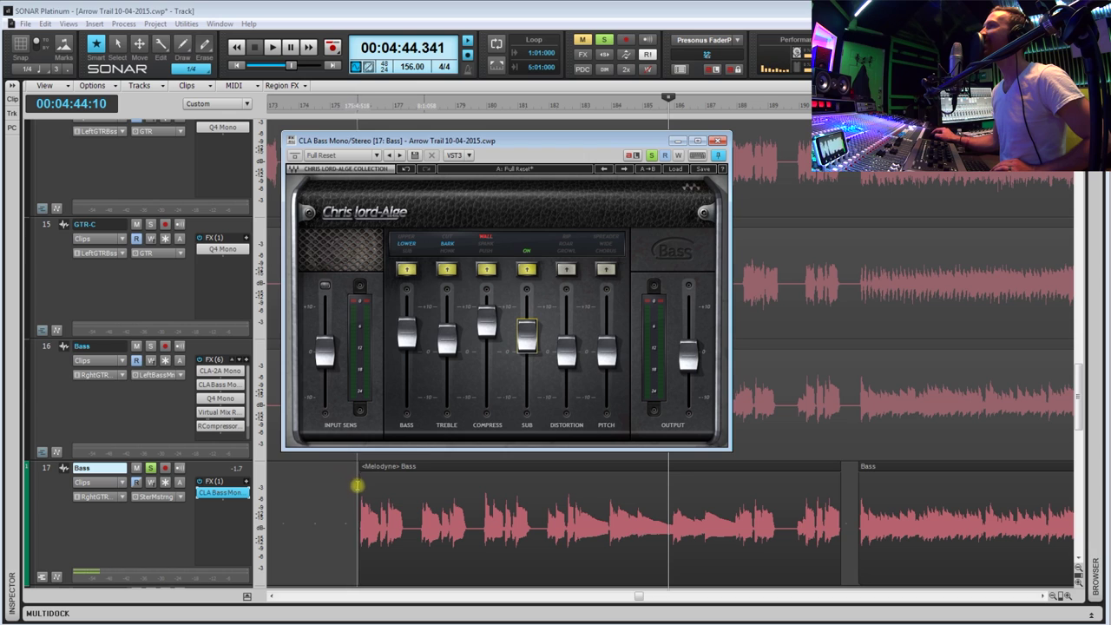
{"action": "left_click", "coordinate": [362, 473]}
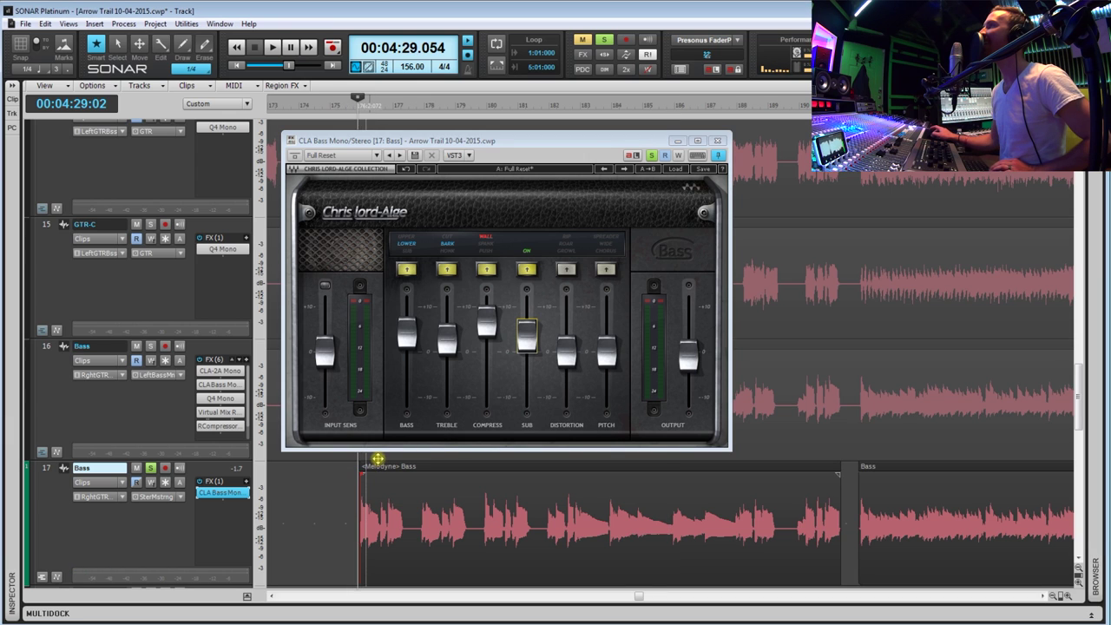
{"action": "key", "text": "space"}
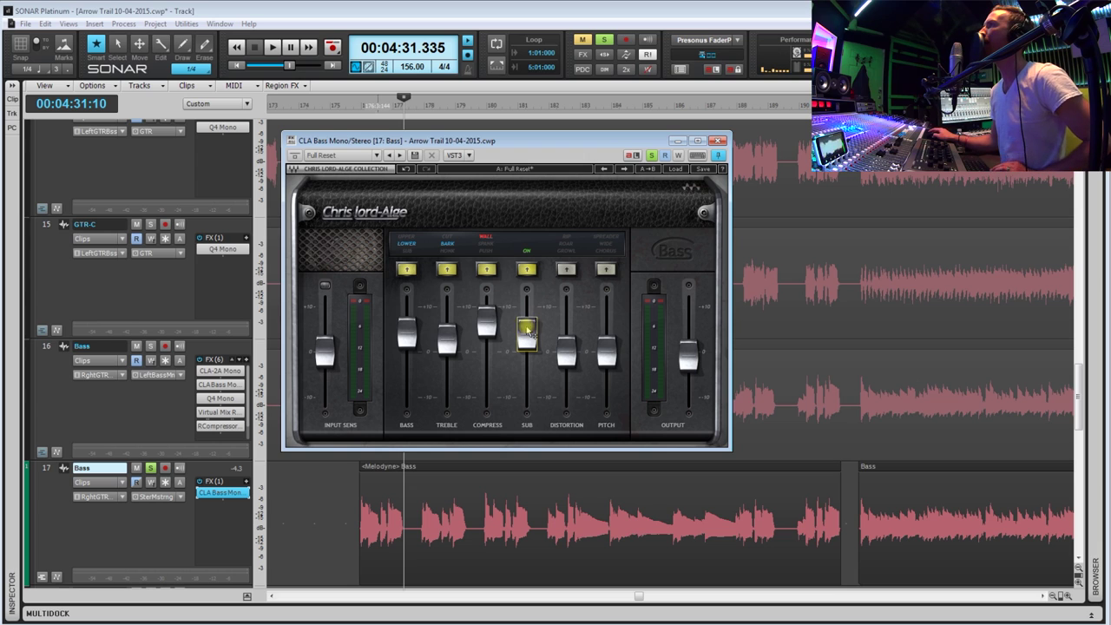
- Switch Distortion on in Growl and raise its amount to about 3.2 while auditioning
{"action": "left_click", "coordinate": [567, 270]}
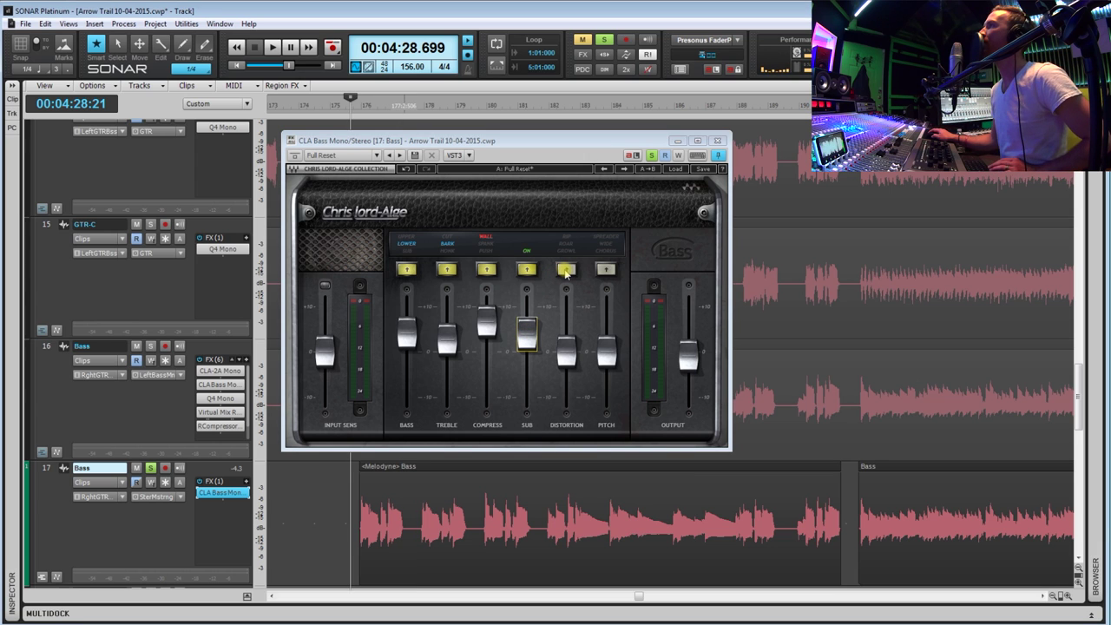
{"action": "left_click", "coordinate": [566, 270]}
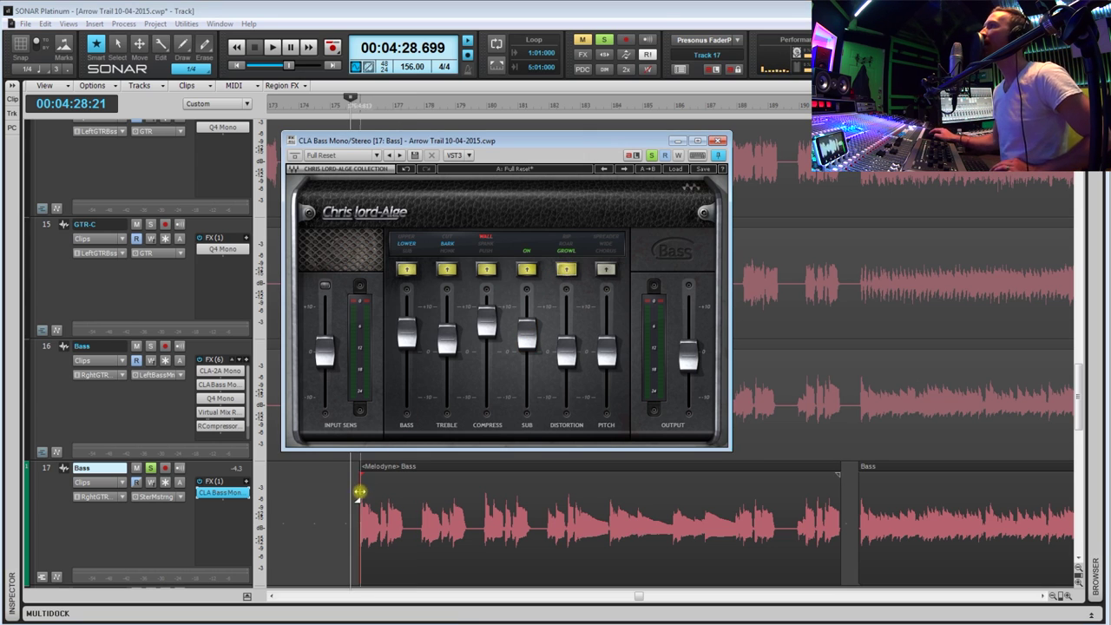
{"action": "left_click", "coordinate": [354, 492]}
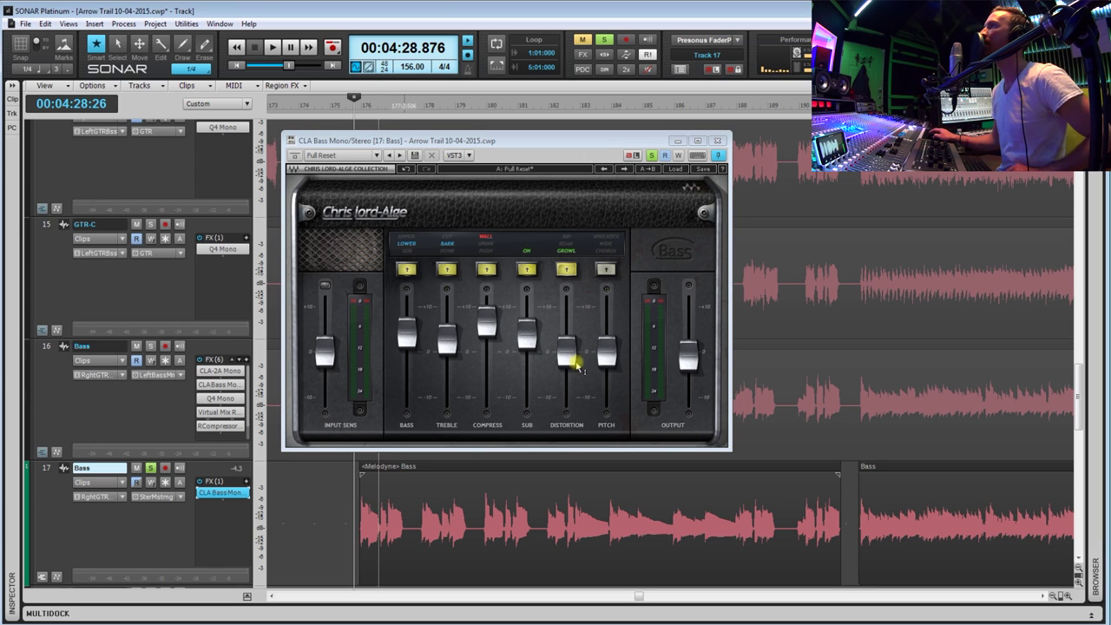
{"action": "key", "text": "space"}
{"action": "left_click_drag", "start_coordinate": [567, 343], "coordinate": [566, 334]}
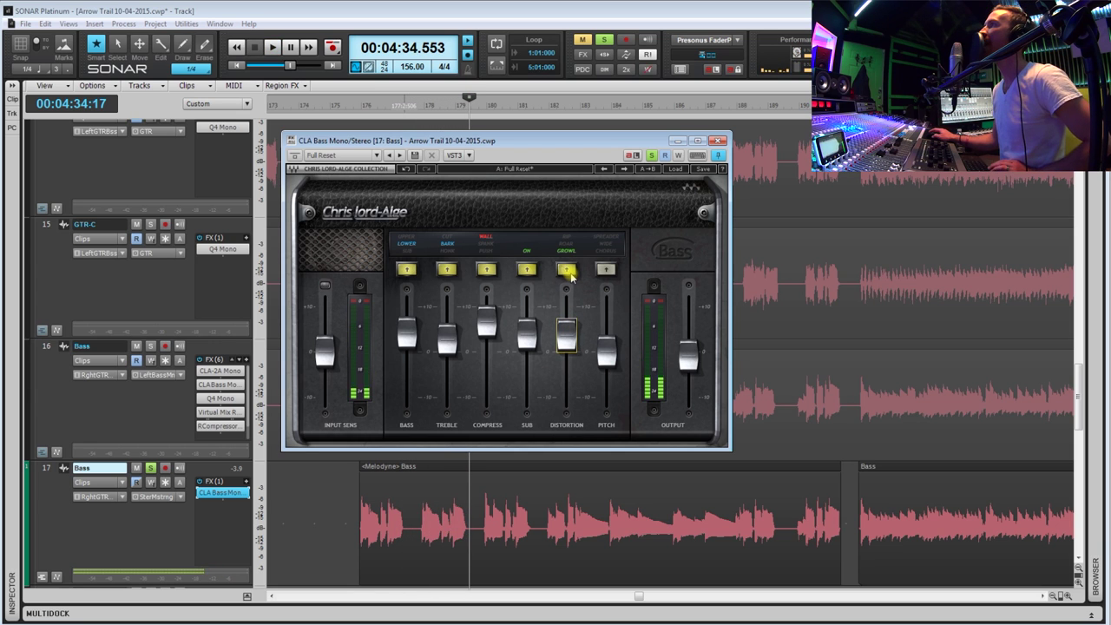
{"action": "key", "text": "space"}
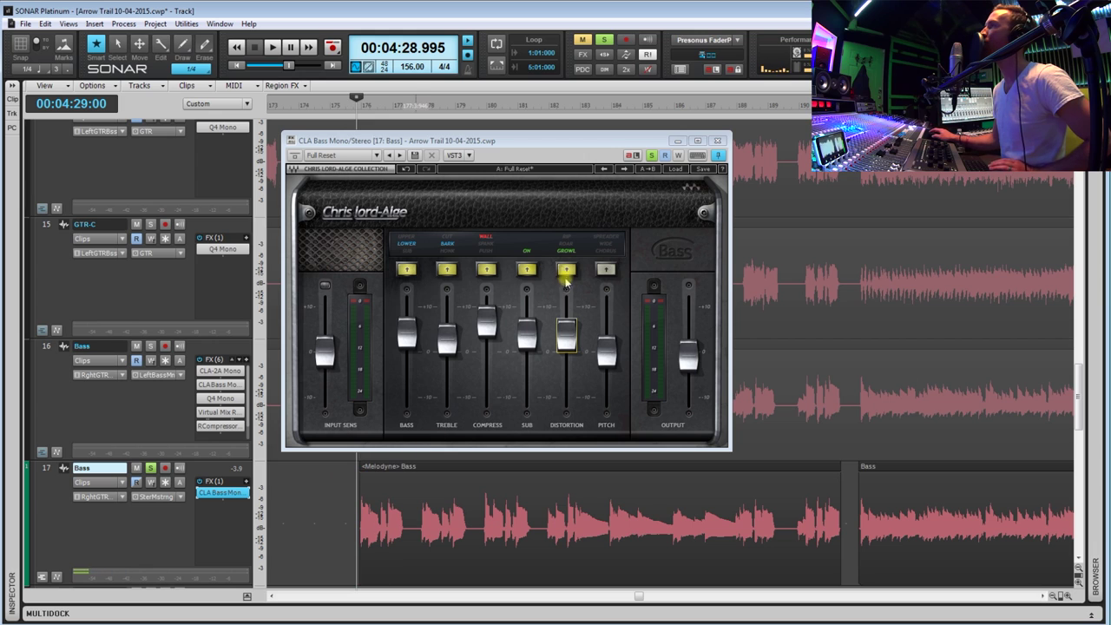
- Compare the ROAR and GROWL distortion characters by playing the bass phrase with each
{"action": "left_click", "coordinate": [567, 271]}
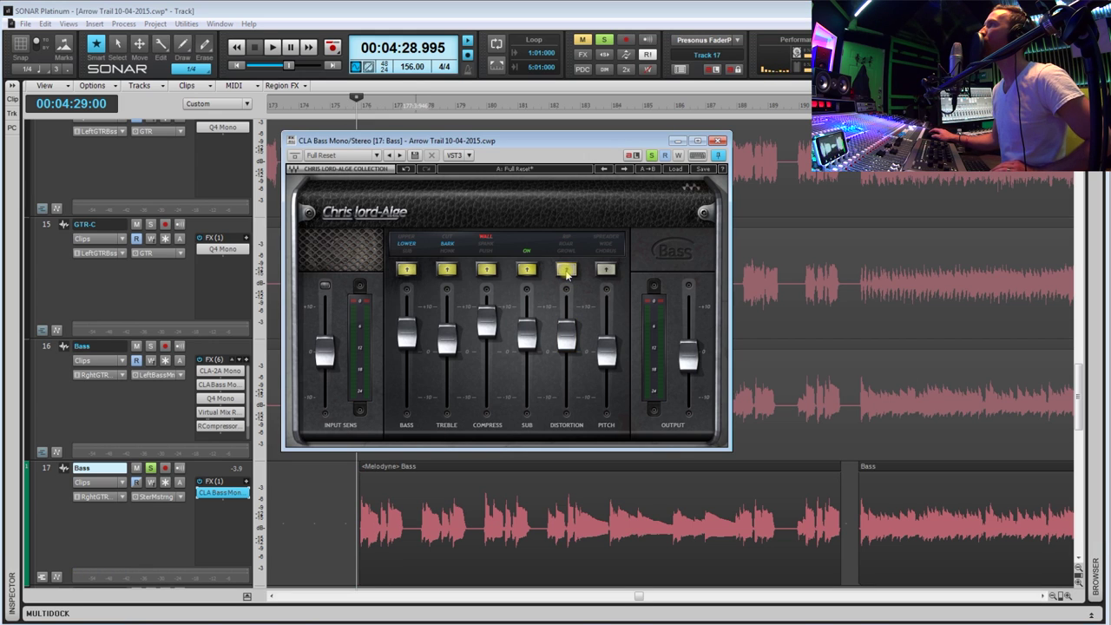
{"action": "key", "text": "space"}
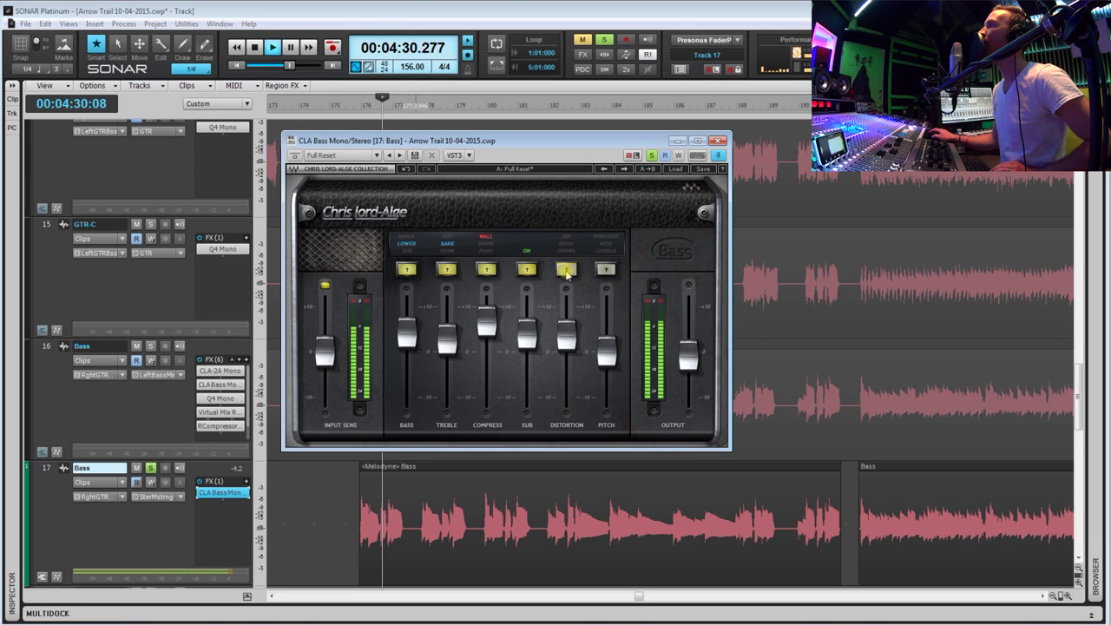
{"action": "key", "text": "space"}
{"action": "left_click", "coordinate": [567, 271]}
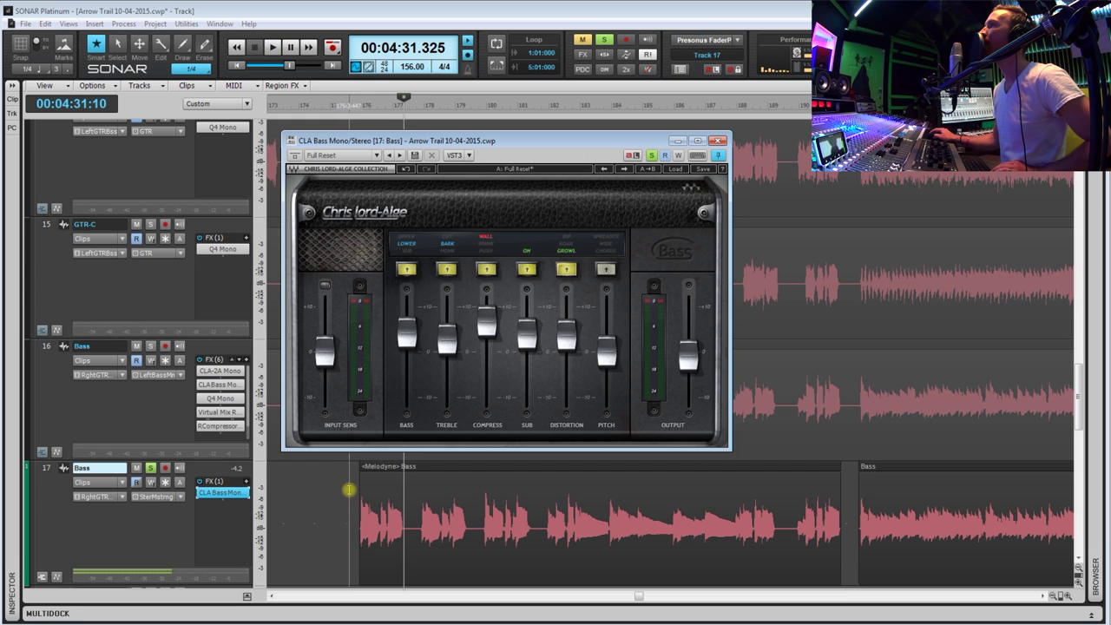
{"action": "left_click", "coordinate": [354, 491]}
{"action": "key", "text": "space"}
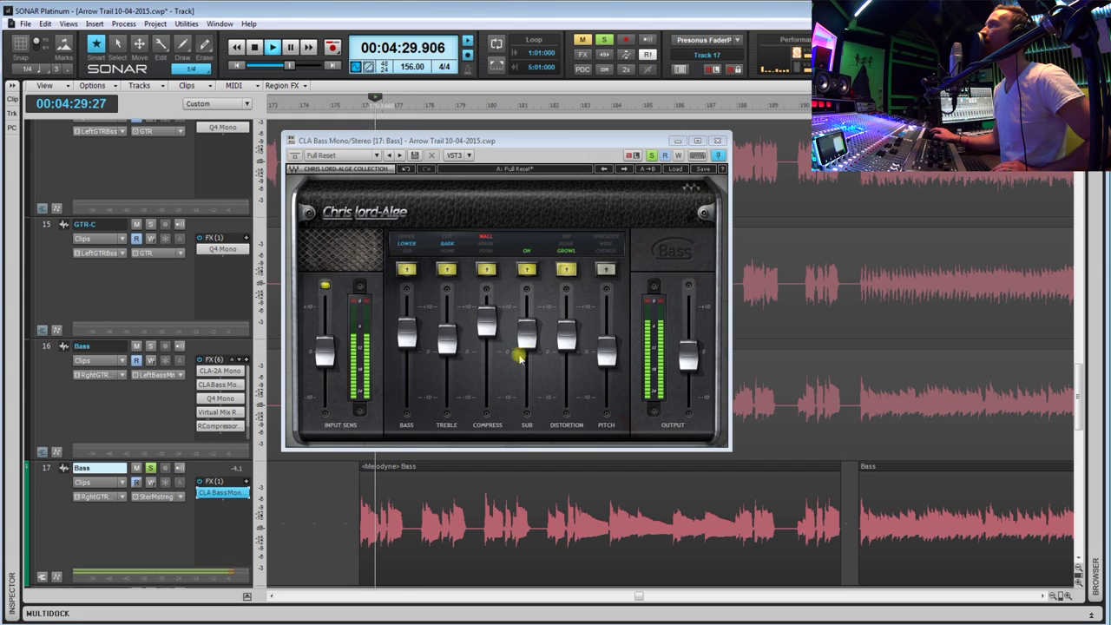
{"action": "key", "text": "space"}
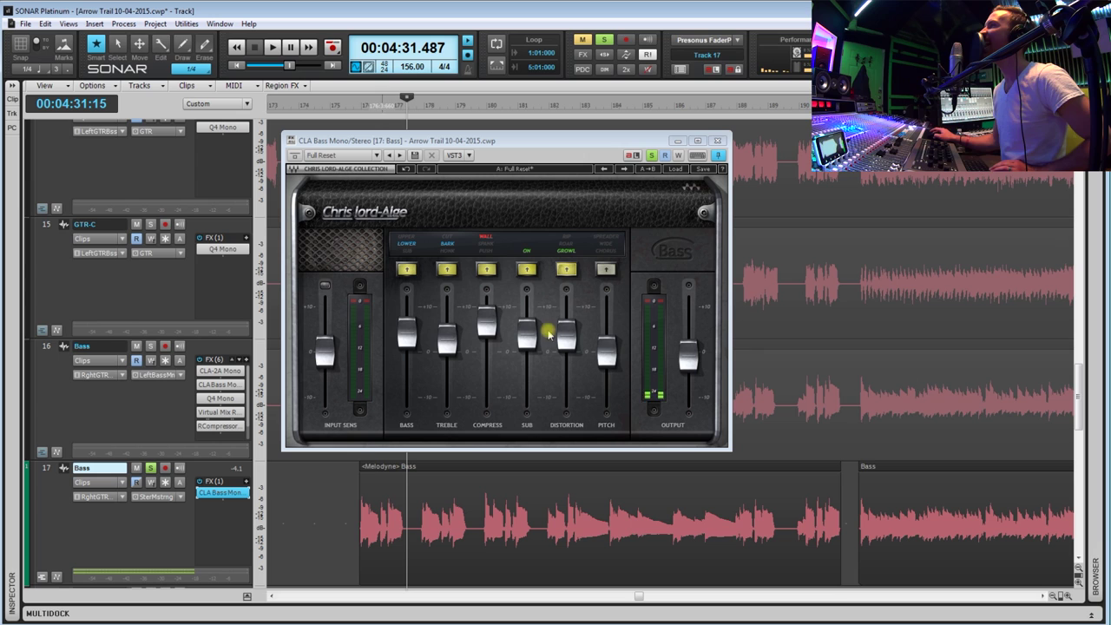
- Replay the phrase, try the RIP distortion, then cycle away from it
{"action": "left_click", "coordinate": [352, 492]}
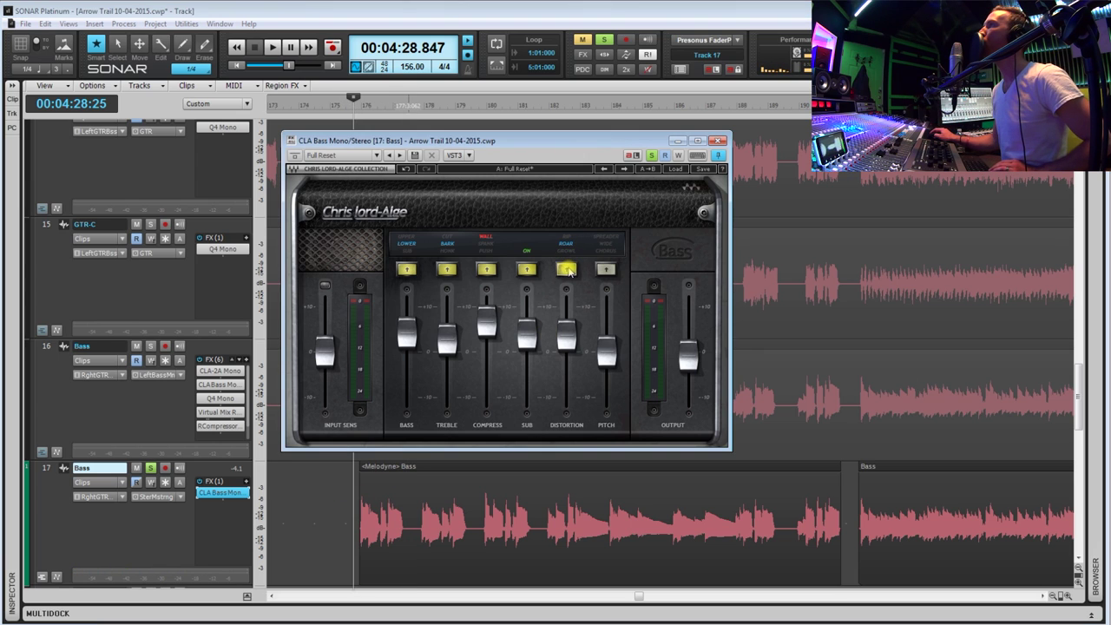
{"action": "key", "text": "space"}
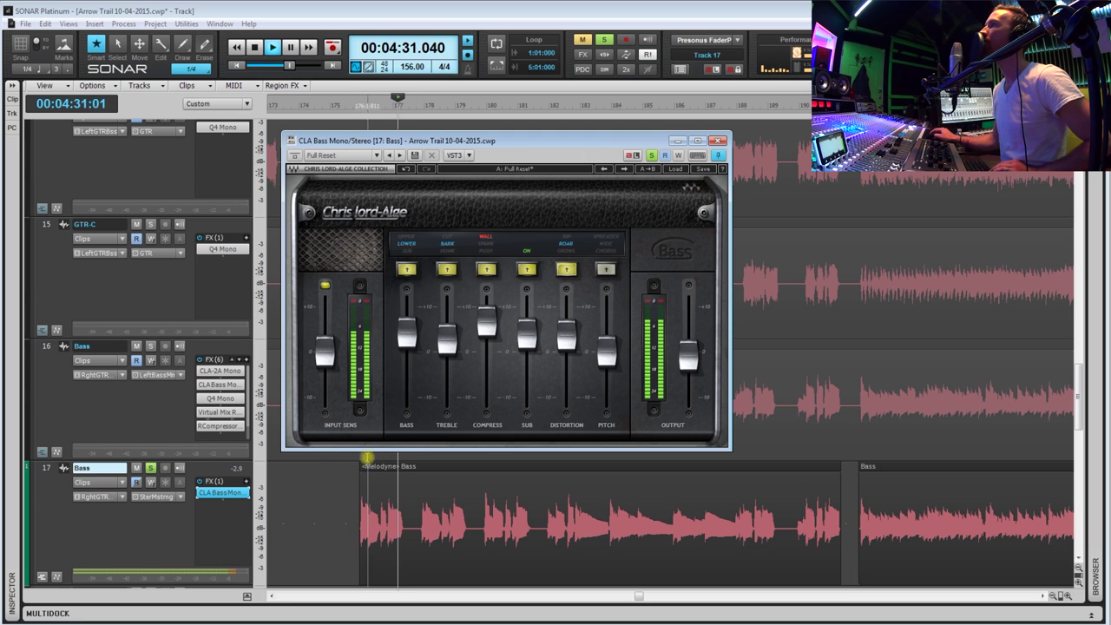
{"action": "key", "text": "space"}
{"action": "left_click", "coordinate": [569, 270]}
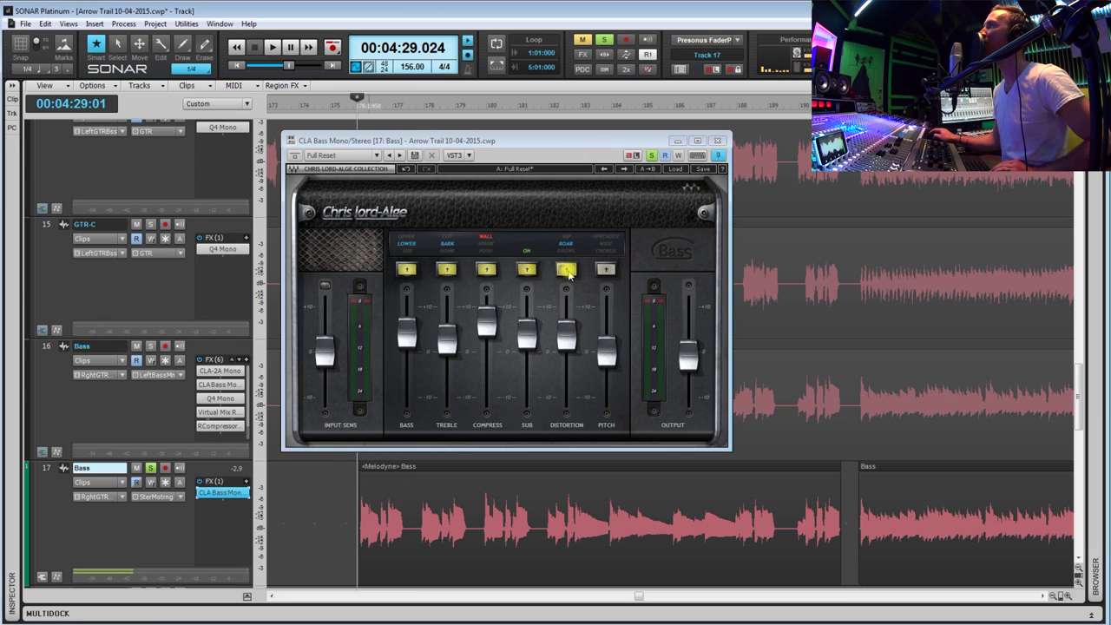
{"action": "key", "text": "space"}
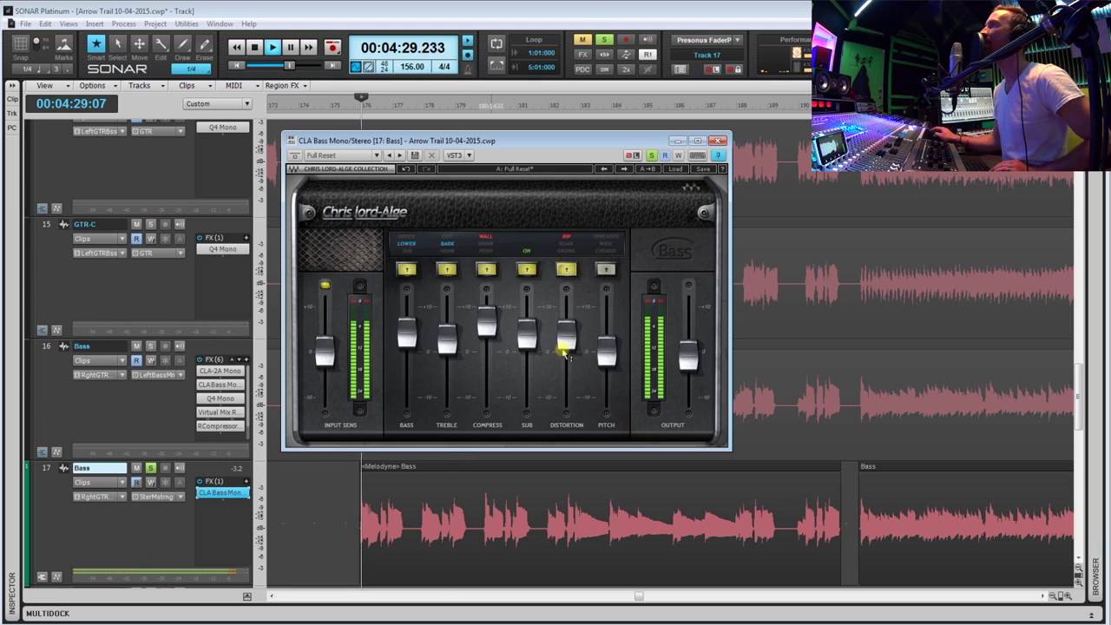
{"action": "left_click", "coordinate": [567, 272]}
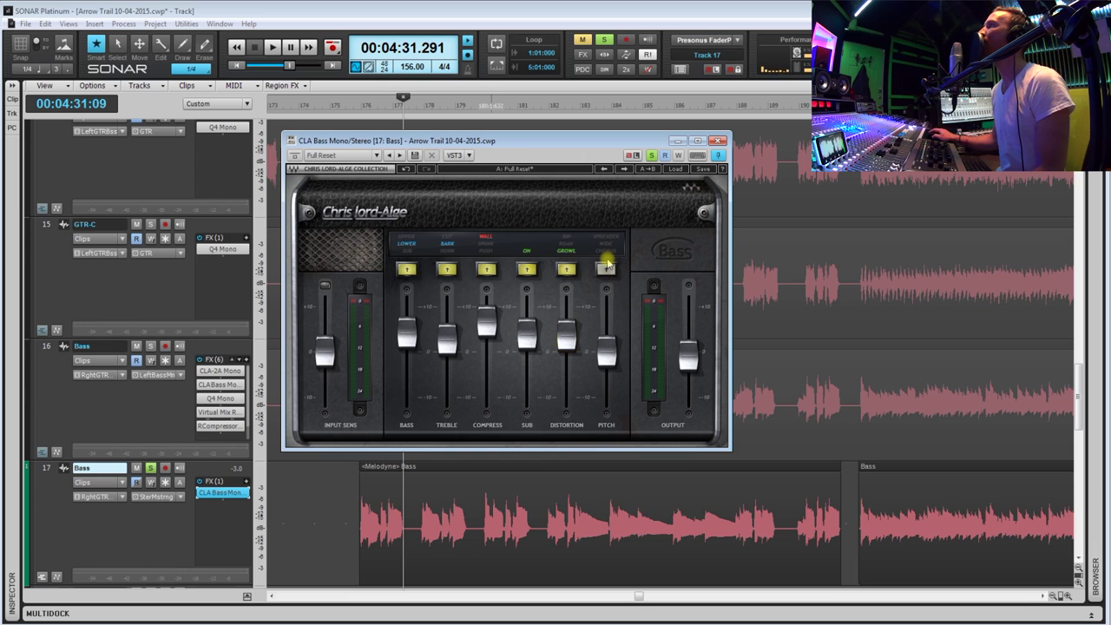
- Turn Pitch on, try Wide, then play it in Chorus mode at about +10
{"action": "left_click", "coordinate": [606, 270]}
{"action": "left_click", "coordinate": [607, 270]}
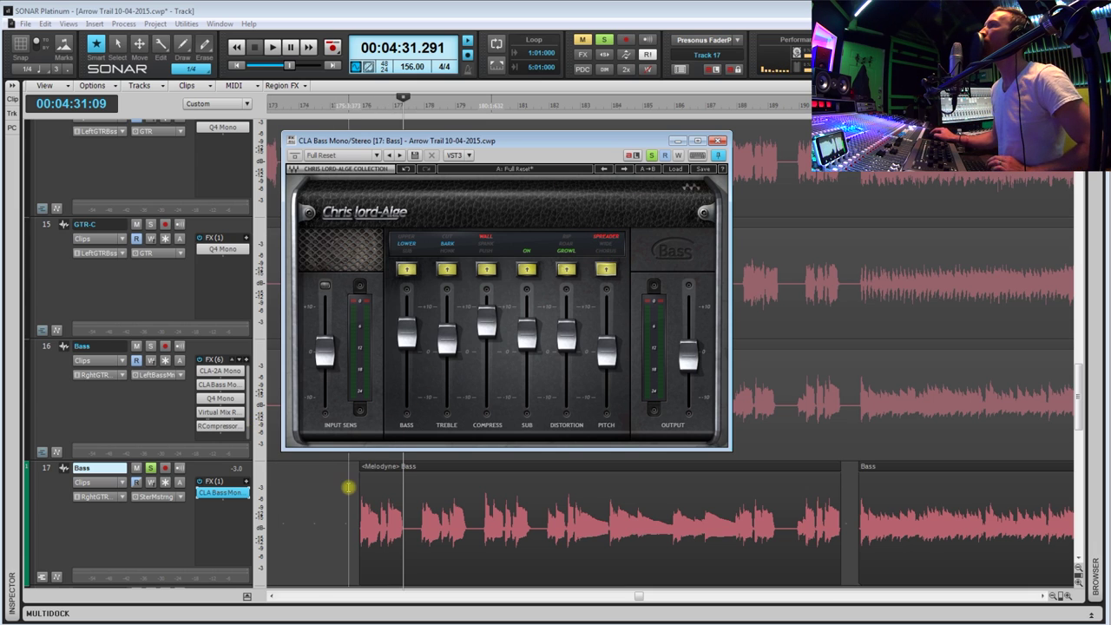
{"action": "left_click", "coordinate": [350, 486]}
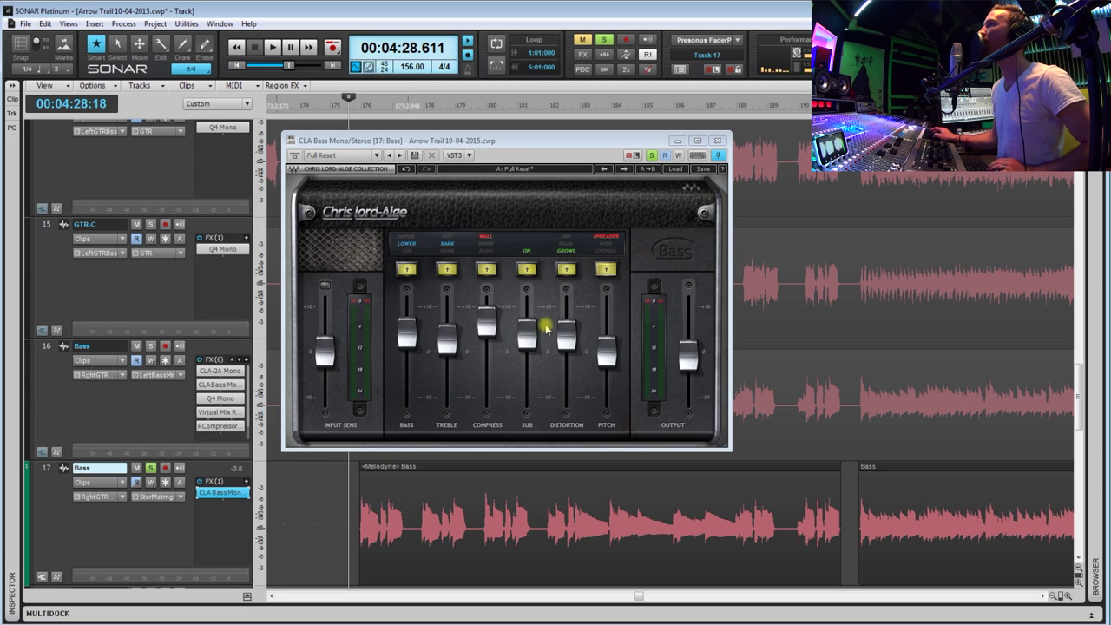
{"action": "left_click", "coordinate": [606, 269]}
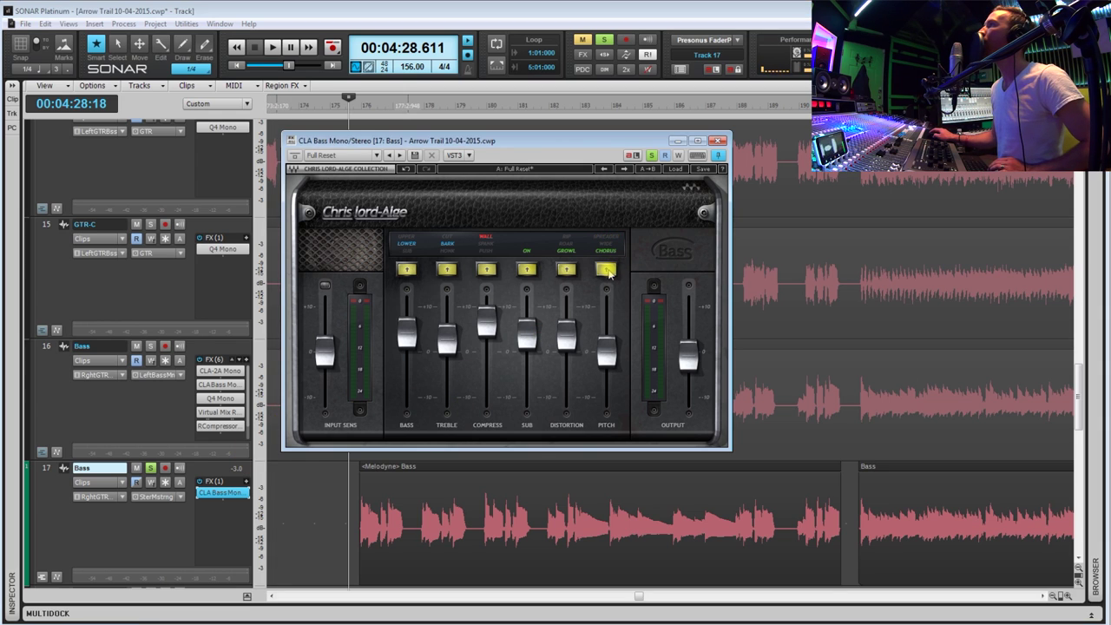
{"action": "left_click_drag", "start_coordinate": [612, 354], "coordinate": [607, 328]}
{"action": "key", "text": "space"}
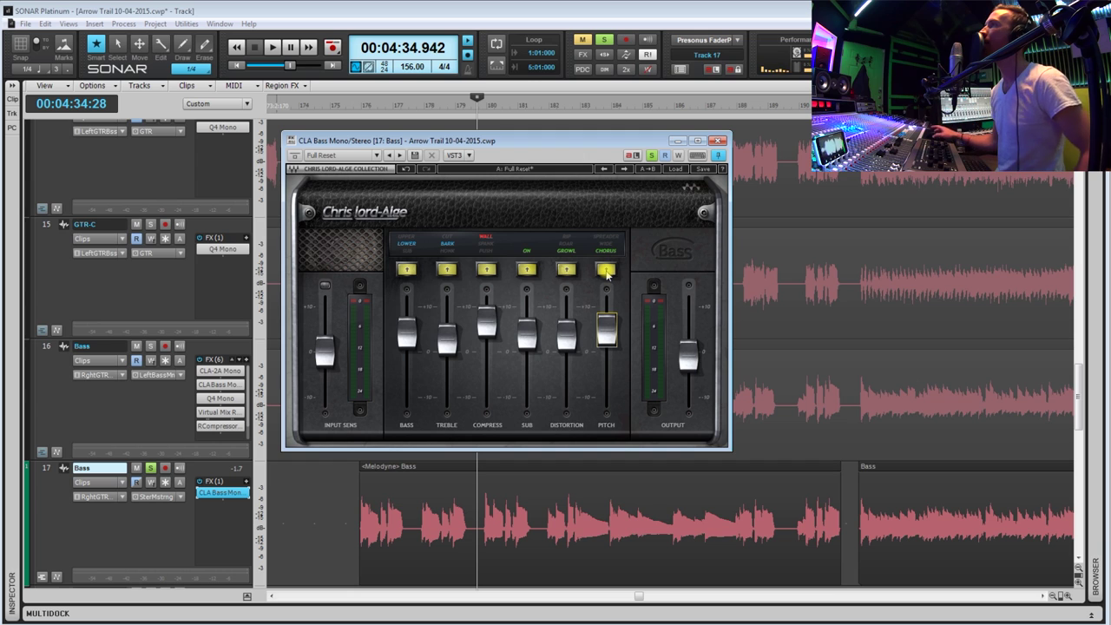
- Switch Pitch off with its level pulled down to about -10, after briefly re-checking Chorus
{"action": "left_click", "coordinate": [607, 272]}
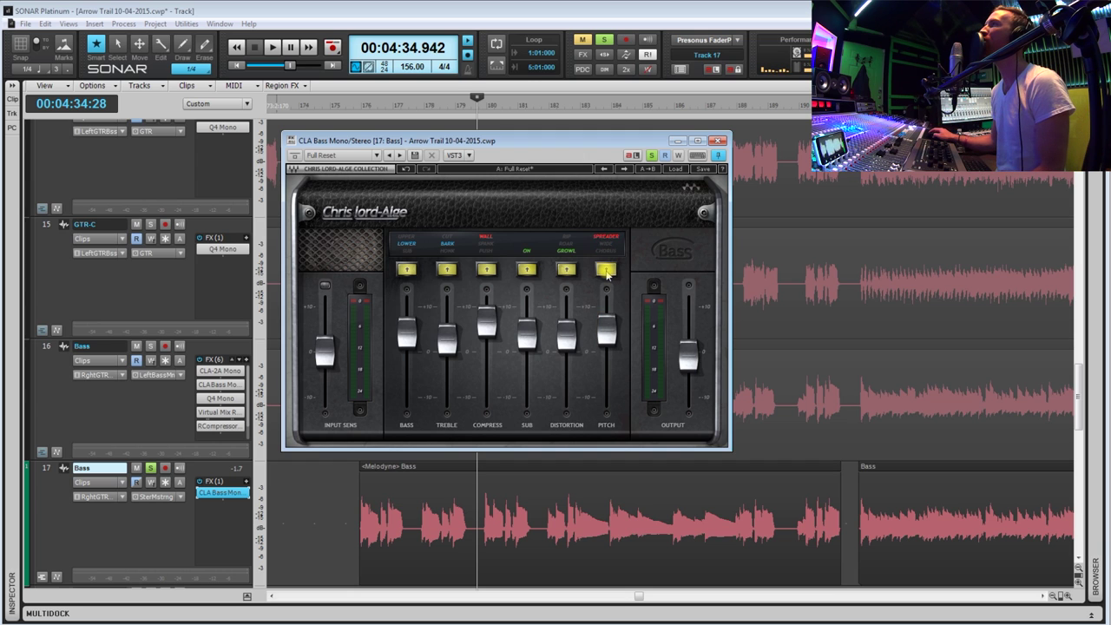
{"action": "left_click", "coordinate": [607, 272]}
{"action": "left_click_drag", "start_coordinate": [616, 337], "coordinate": [626, 396]}
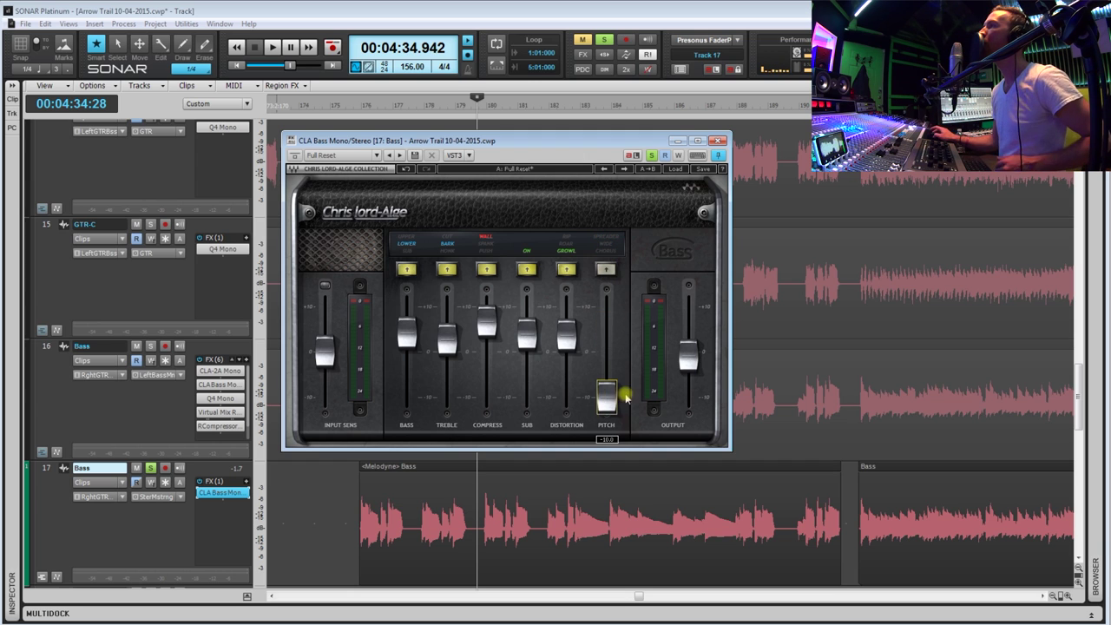
{"action": "left_click", "coordinate": [355, 498]}
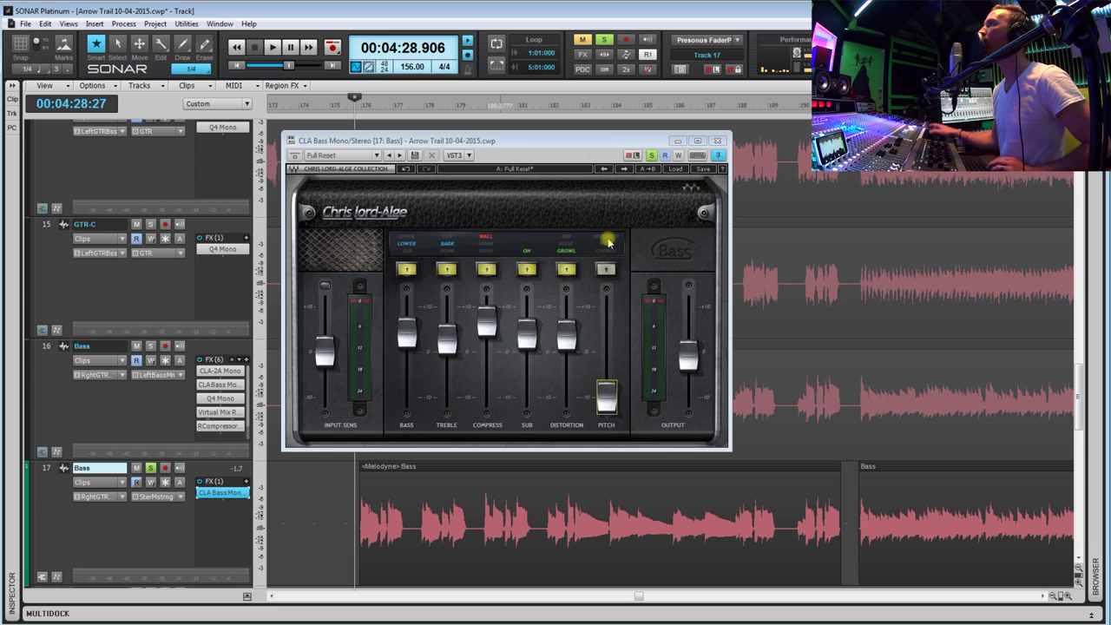
{"action": "left_click", "coordinate": [610, 271]}
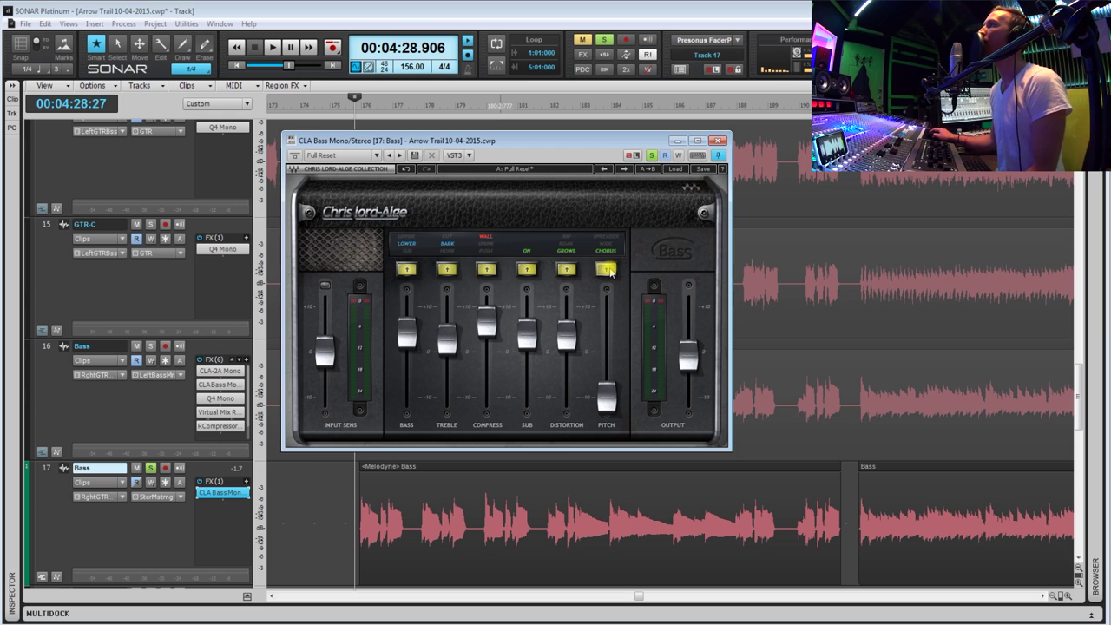
{"action": "left_click", "coordinate": [607, 271]}
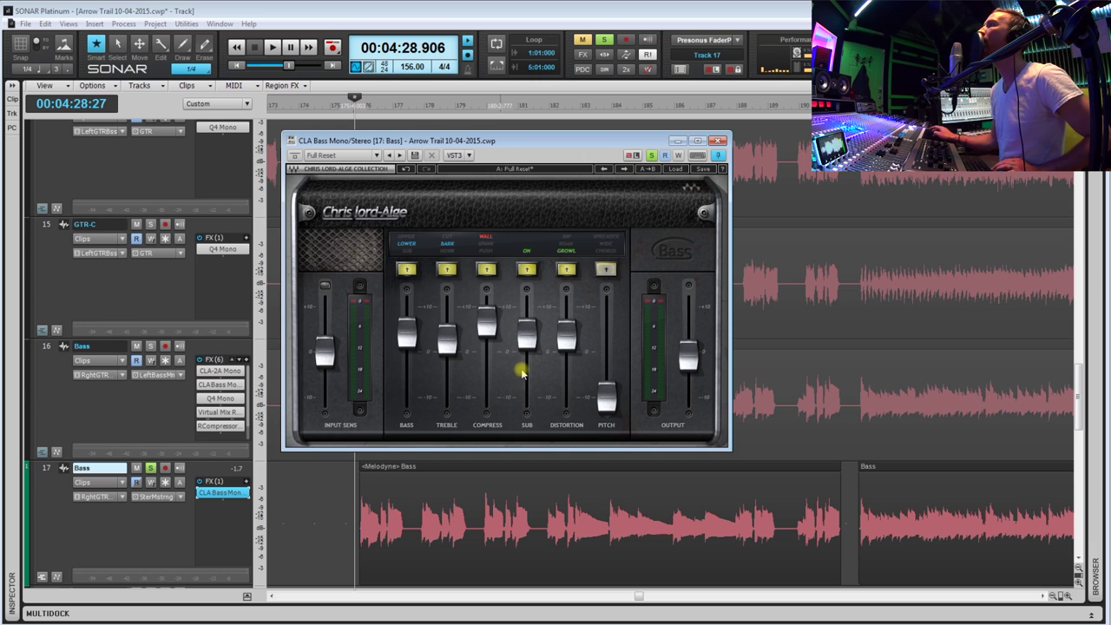
- Lower the CLA Bass output to about -2.2 dB, audition, and reset playback to the phrase start
{"action": "left_click_drag", "start_coordinate": [688, 363], "coordinate": [689, 369]}
{"action": "key", "text": "space"}
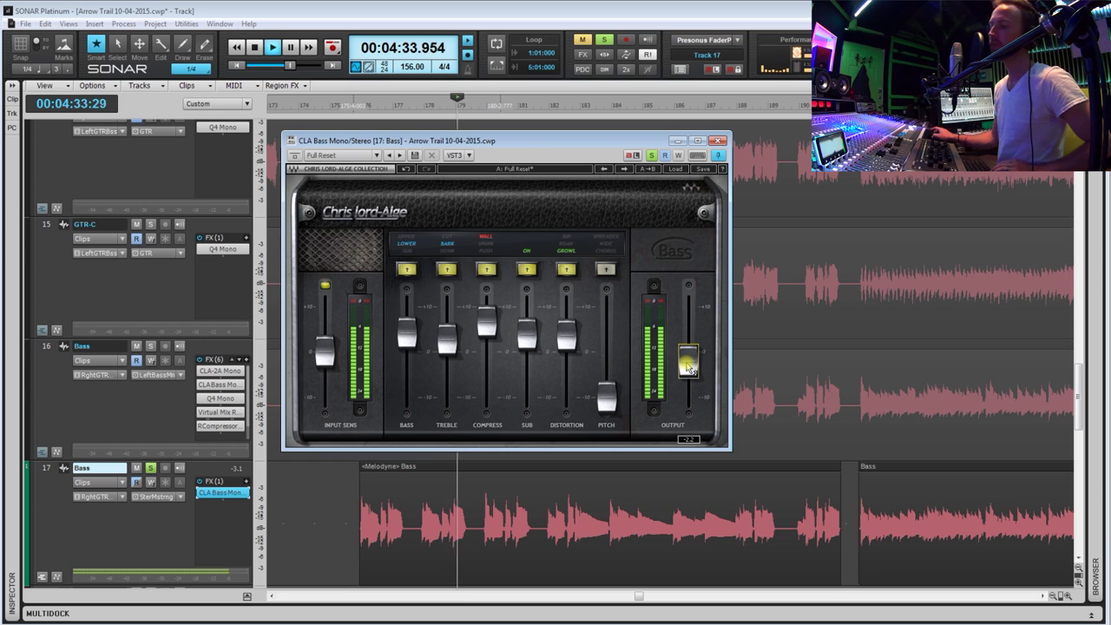
{"action": "key", "text": "space"}
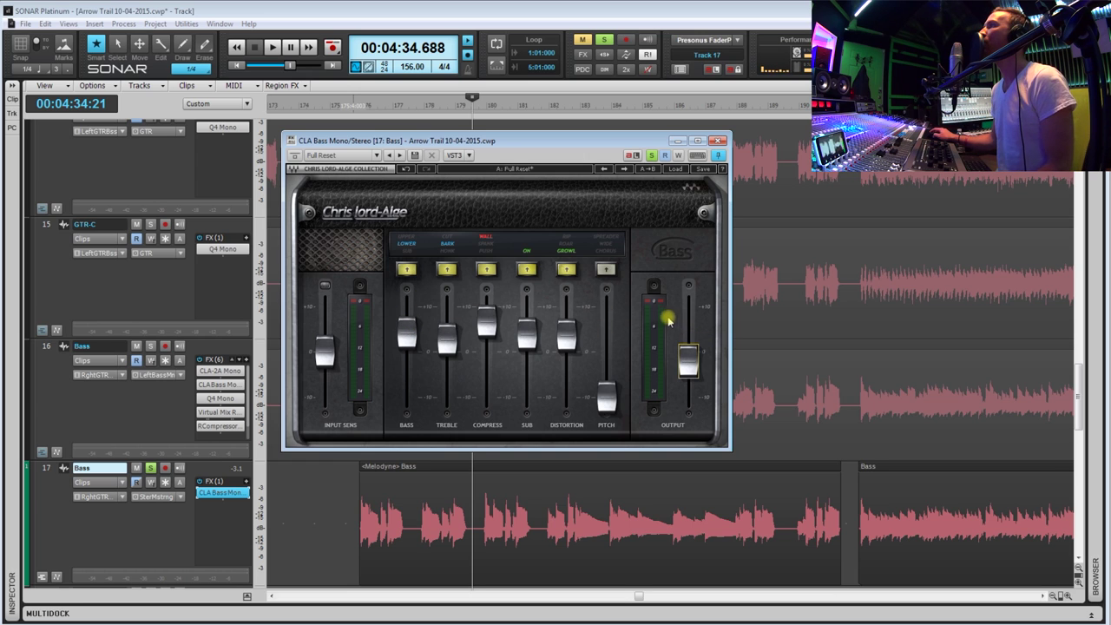
{"action": "mouse_move", "coordinate": [691, 366]}
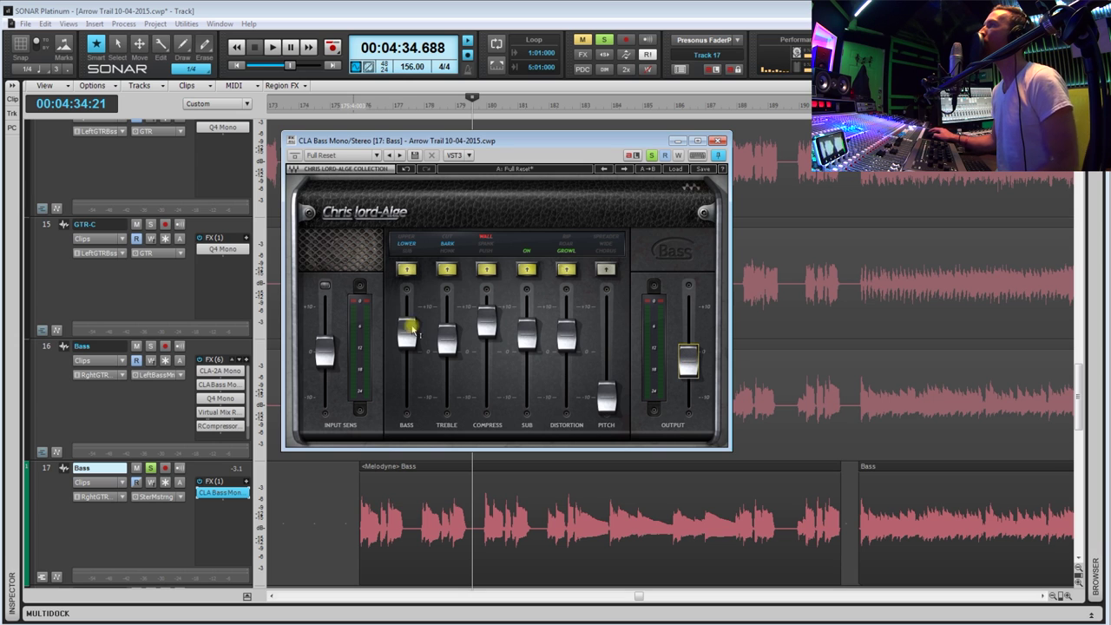
{"action": "left_click", "coordinate": [351, 495]}
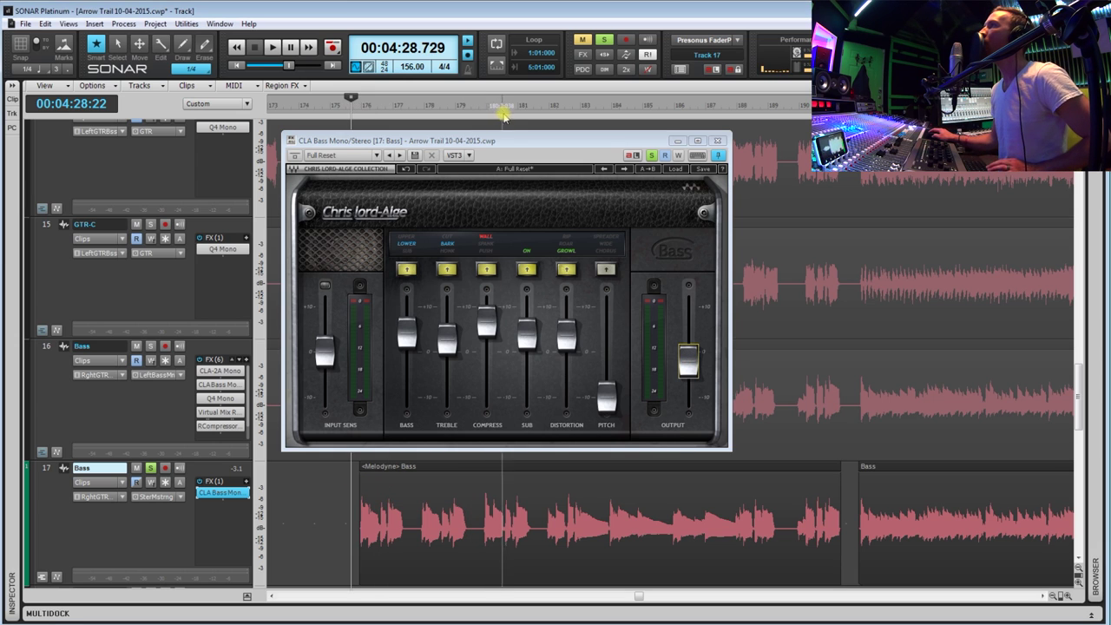
{"action": "left_click_drag", "start_coordinate": [508, 141], "coordinate": [547, 106]}
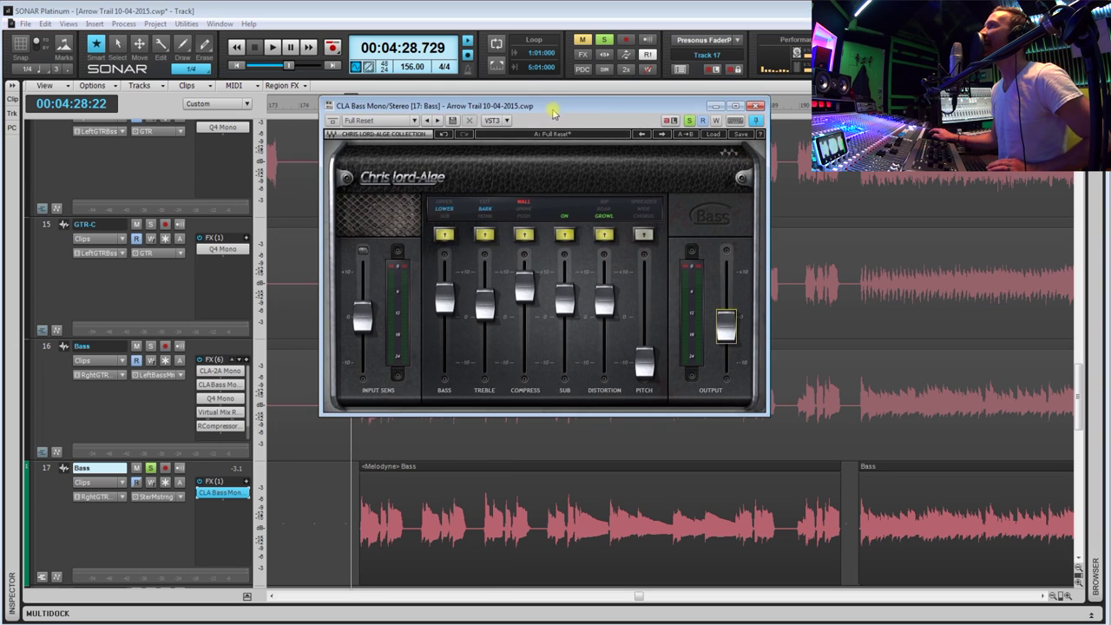
{"action": "left_click", "coordinate": [350, 500]}
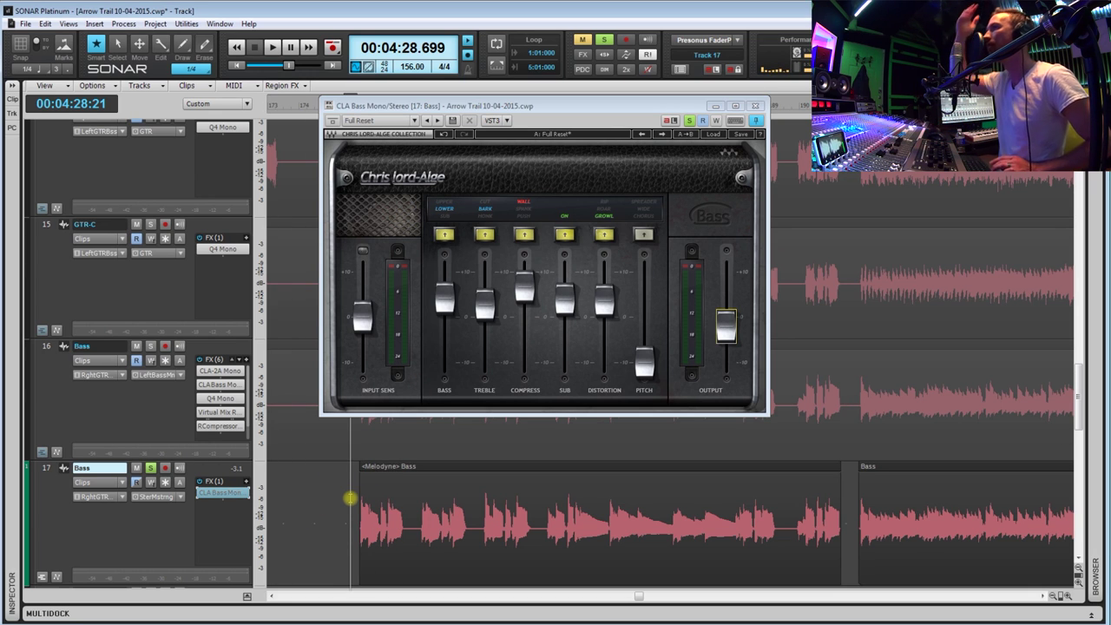
{"action": "key", "text": "space"}
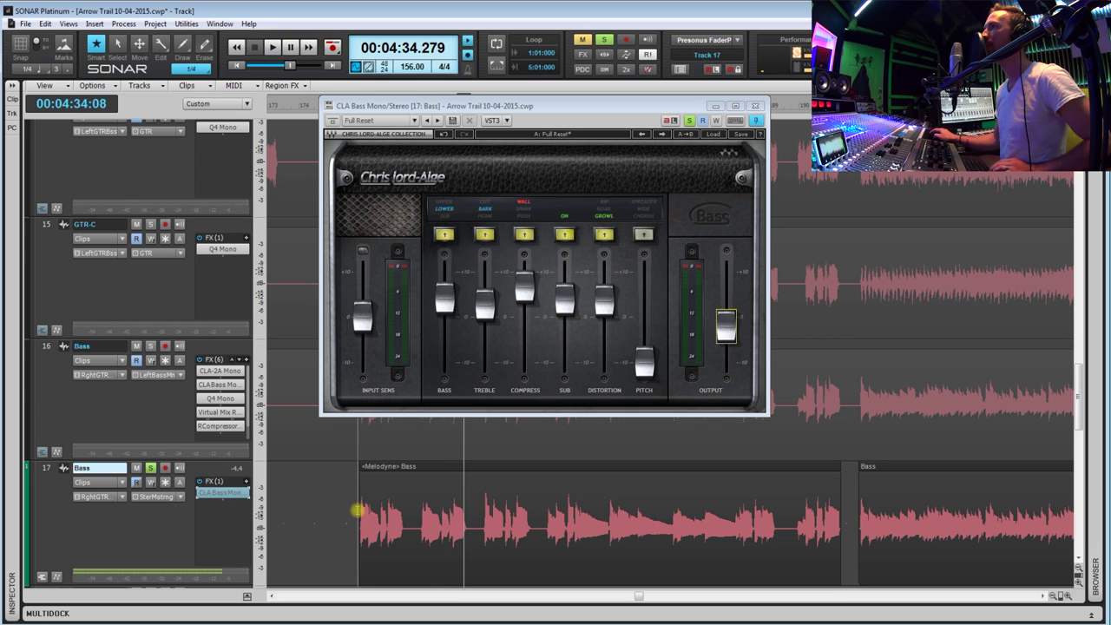
{"action": "key", "text": "space"}
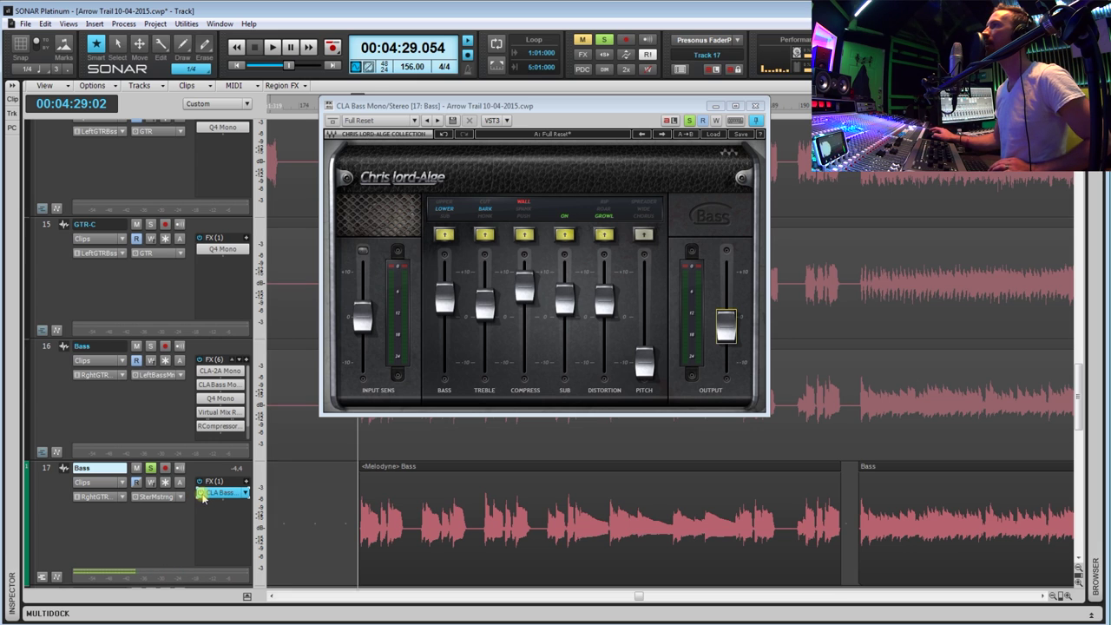
{"action": "key", "text": "space"}
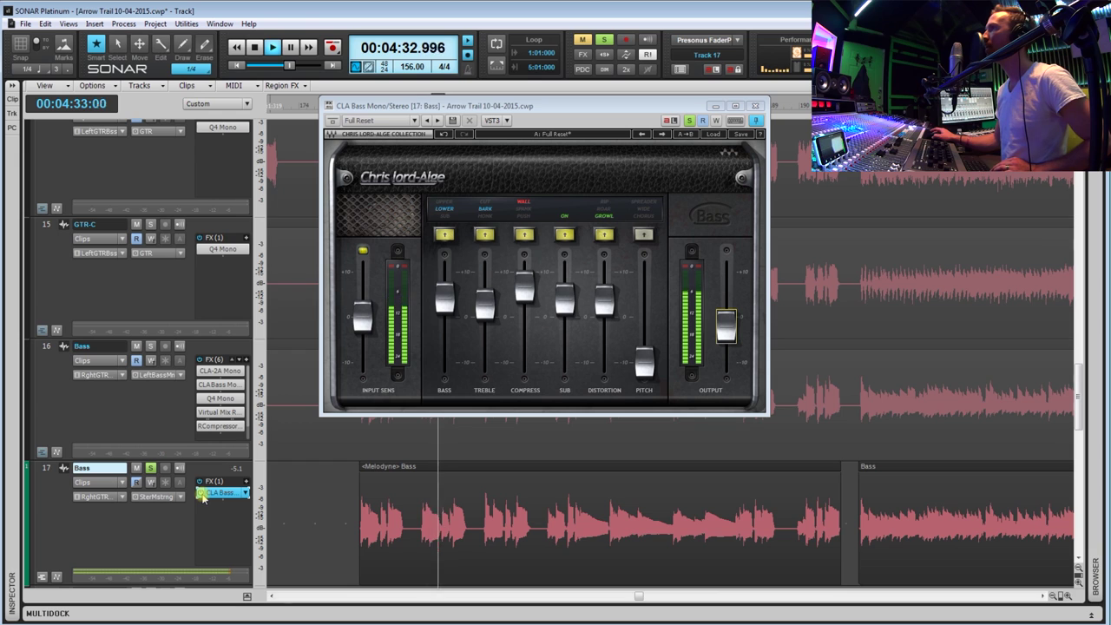
{"action": "key", "text": "space"}
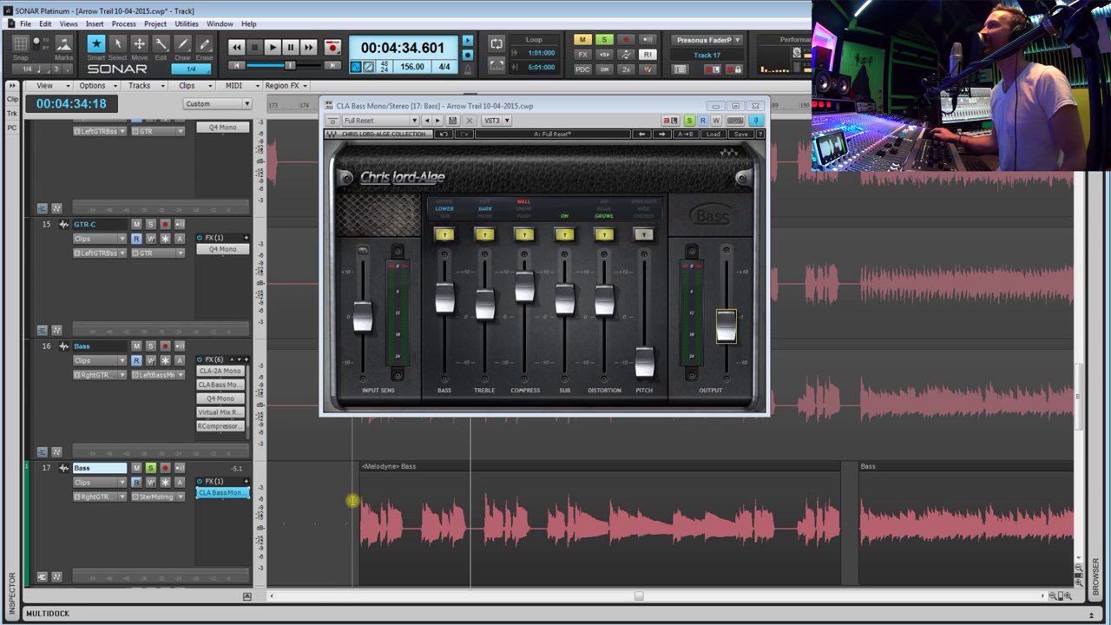
{"action": "left_click", "coordinate": [353, 501]}
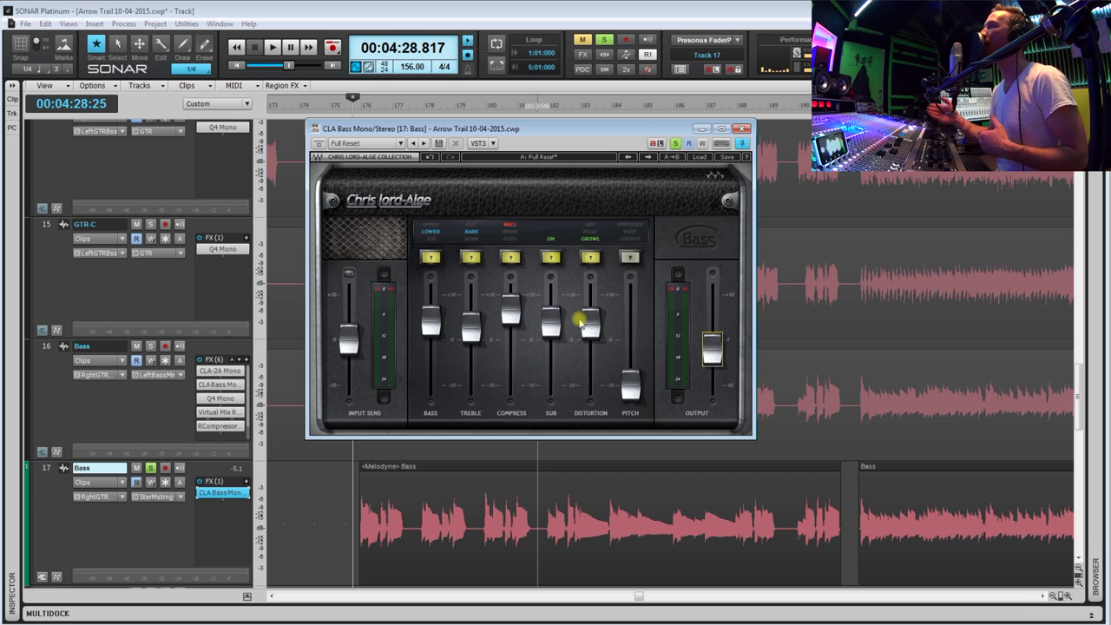
{"action": "left_click_drag", "start_coordinate": [584, 130], "coordinate": [574, 137]}
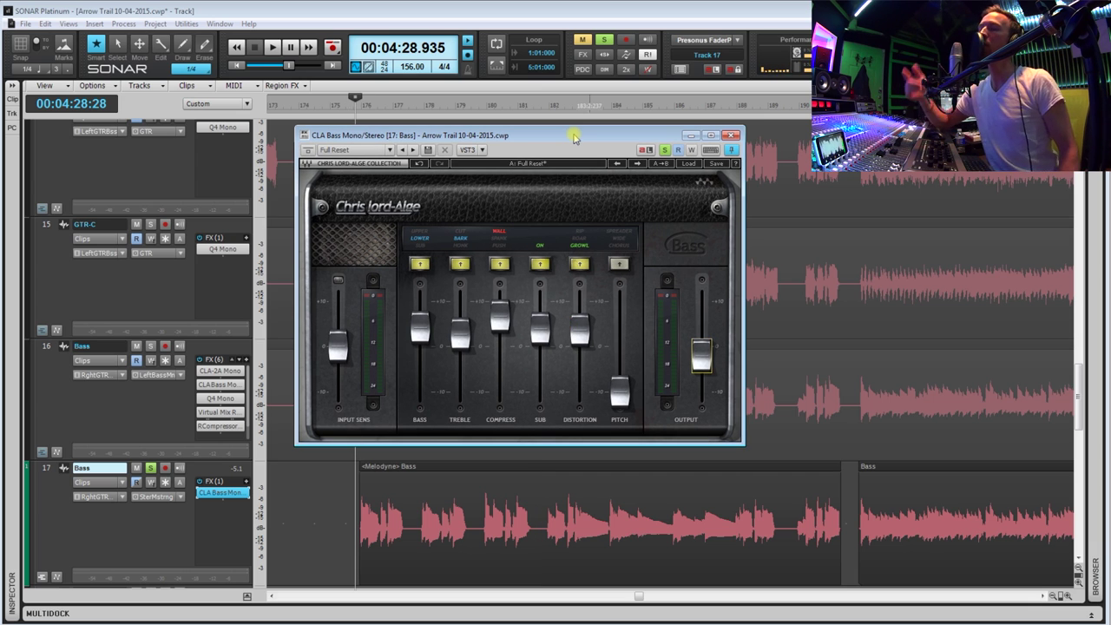